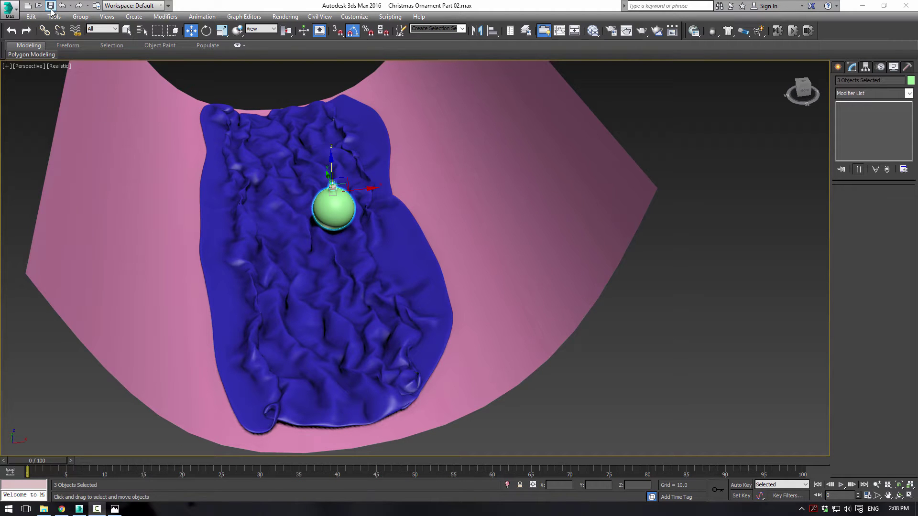
Save the Christmas Ornament scene and show the VRay camera types available for creation.
{"action": "left_click", "coordinate": [51, 6]}
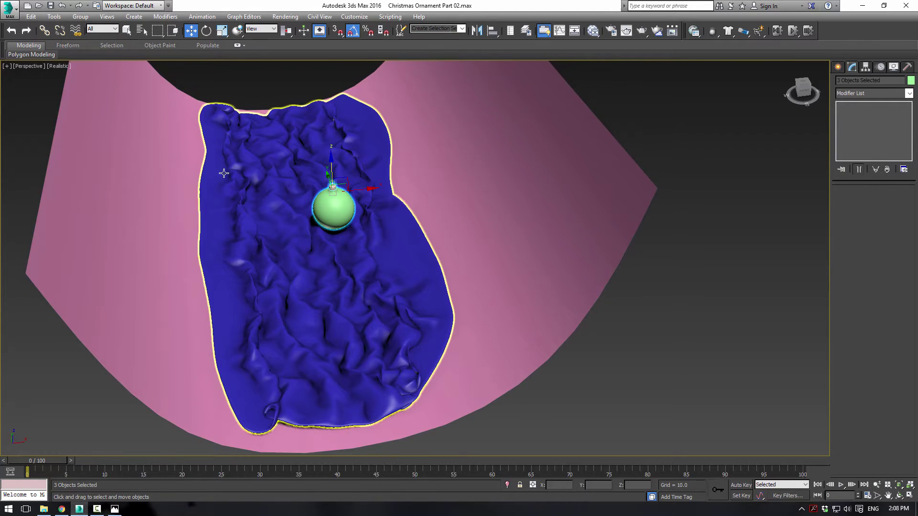
{"action": "middle_click_drag", "start_coordinate": [224, 173], "coordinate": [269, 219]}
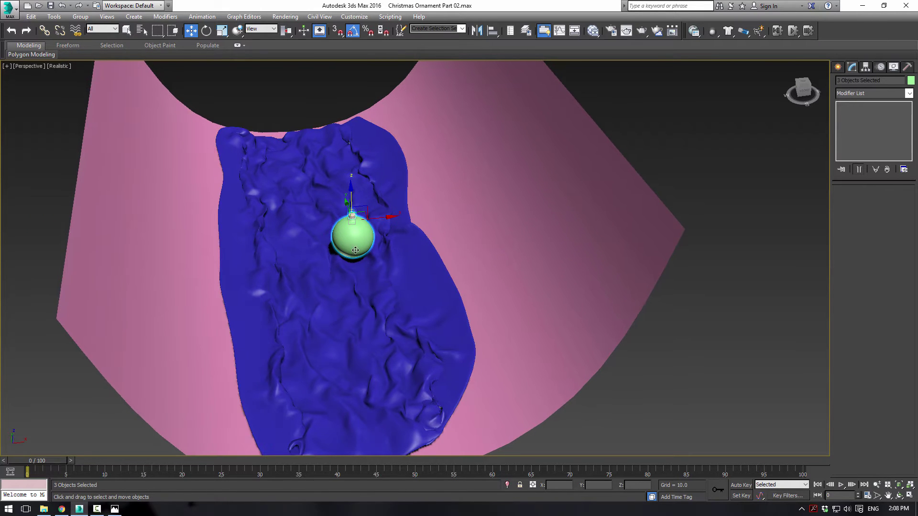
{"action": "left_click", "coordinate": [839, 67]}
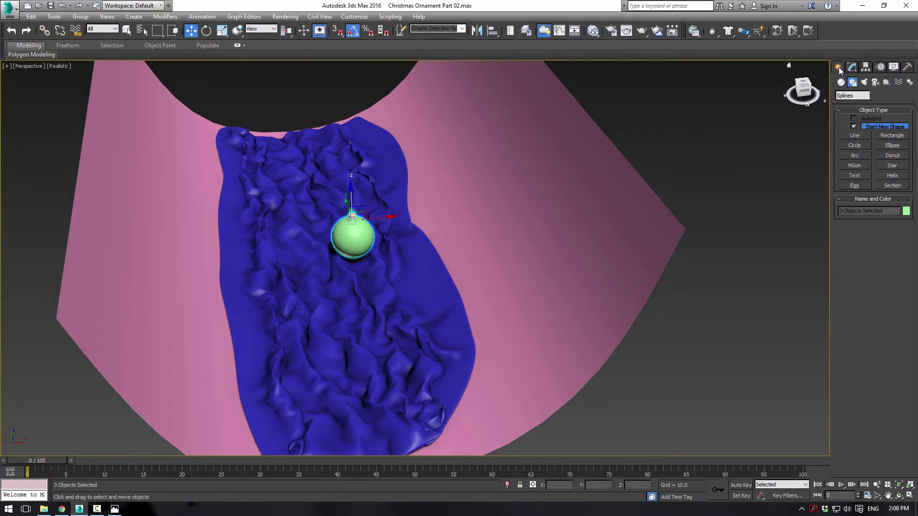
{"action": "left_click", "coordinate": [874, 82]}
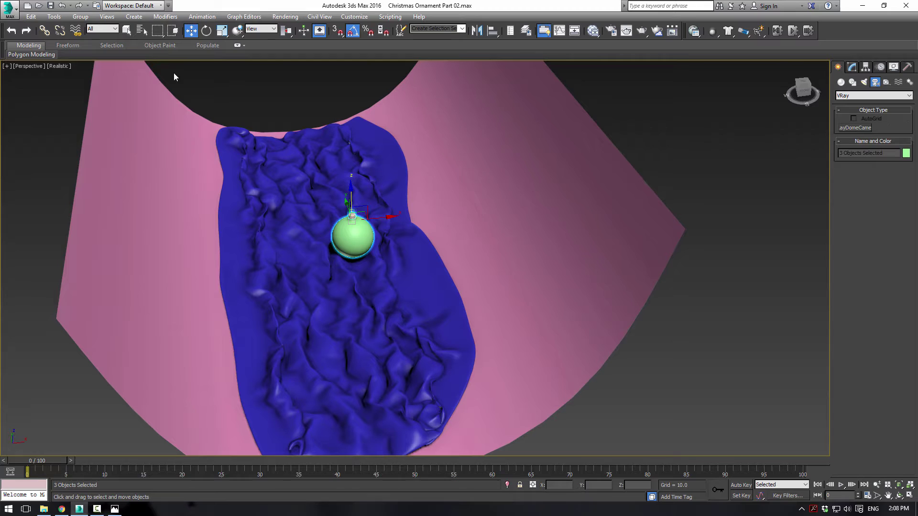
Start merging objects from an external 3ds Max file into the current scene.
{"action": "left_click", "coordinate": [10, 9]}
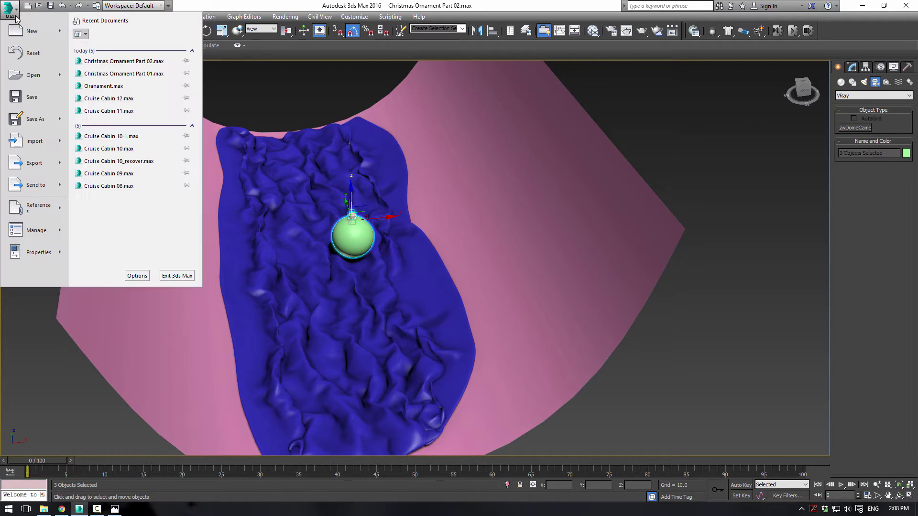
{"action": "left_click", "coordinate": [34, 141]}
{"action": "left_click", "coordinate": [316, 300]}
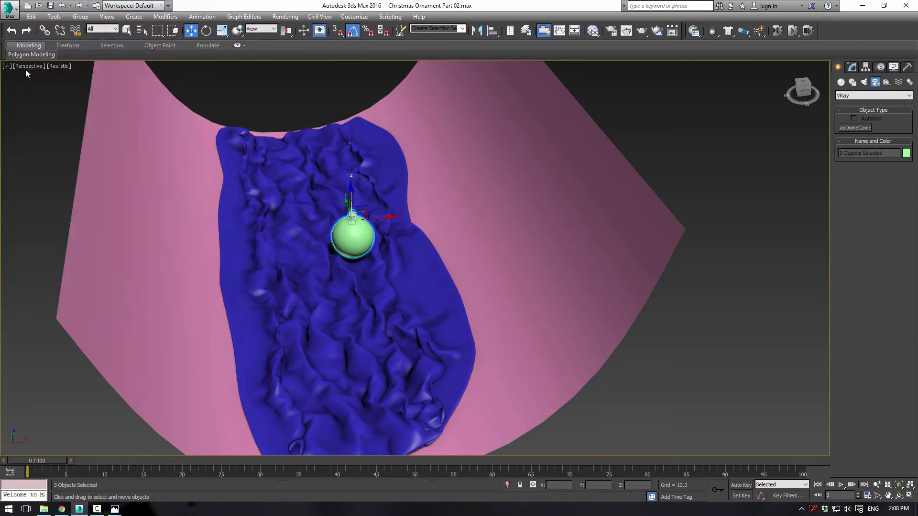
{"action": "left_click", "coordinate": [10, 18]}
{"action": "mouse_move", "coordinate": [38, 144]}
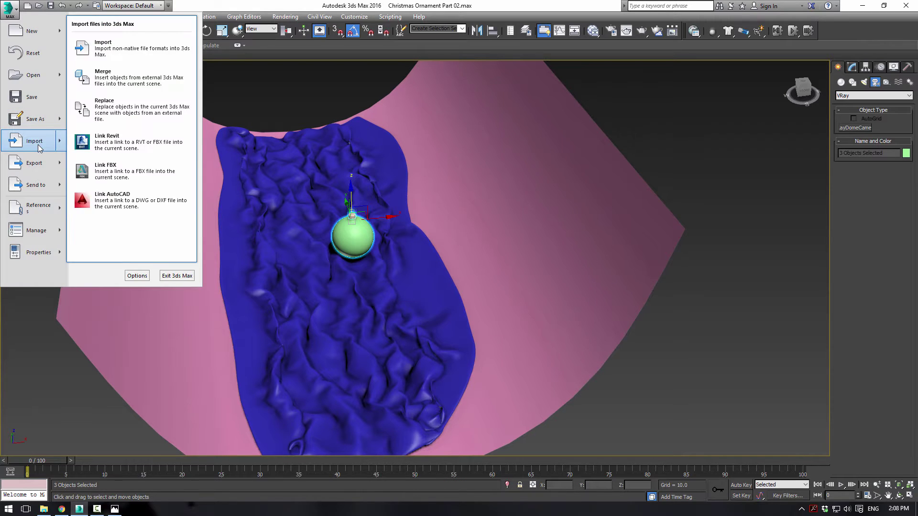
{"action": "left_click", "coordinate": [127, 80]}
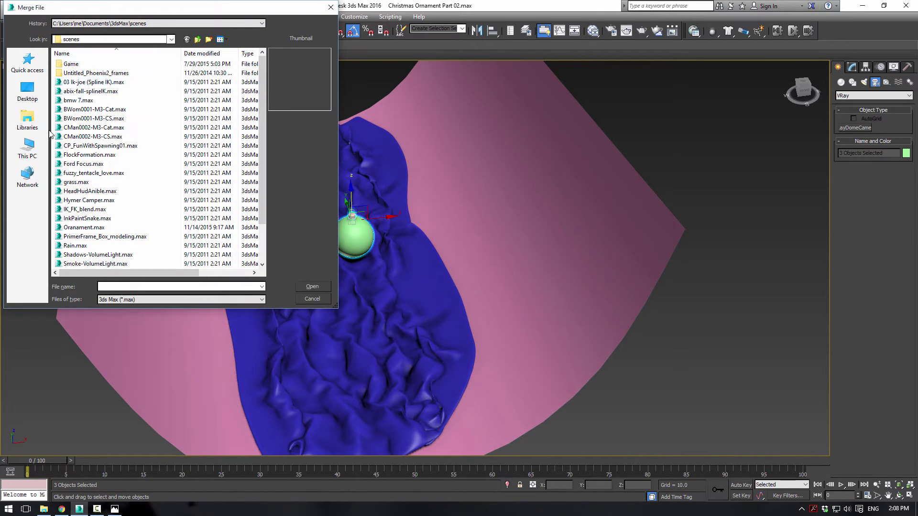
Merge the camera VRayCam001 from Oranament.max in the 3dsMax scenes folder.
{"action": "left_click", "coordinate": [205, 27]}
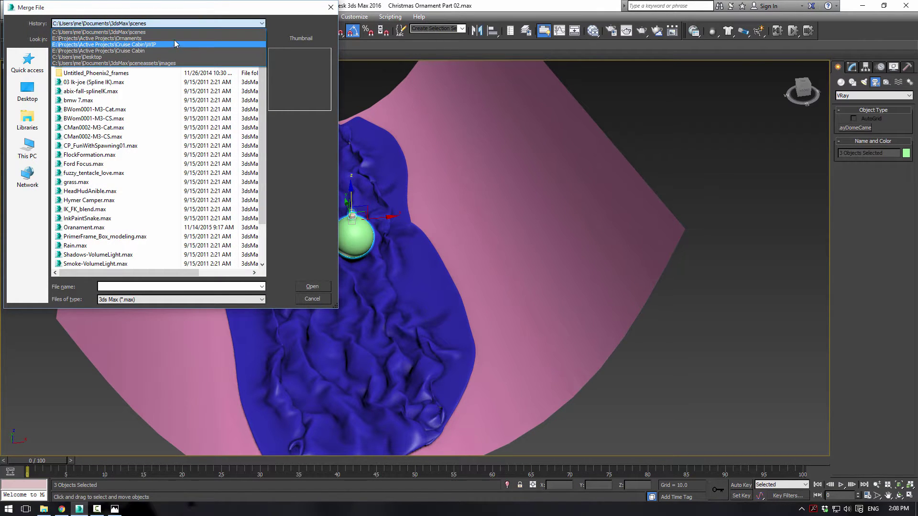
{"action": "left_click", "coordinate": [174, 39]}
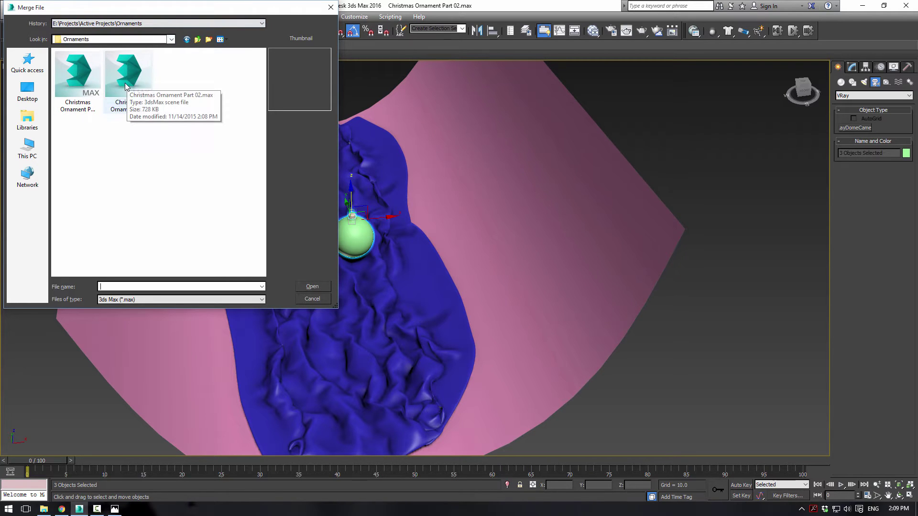
{"action": "left_click", "coordinate": [199, 27]}
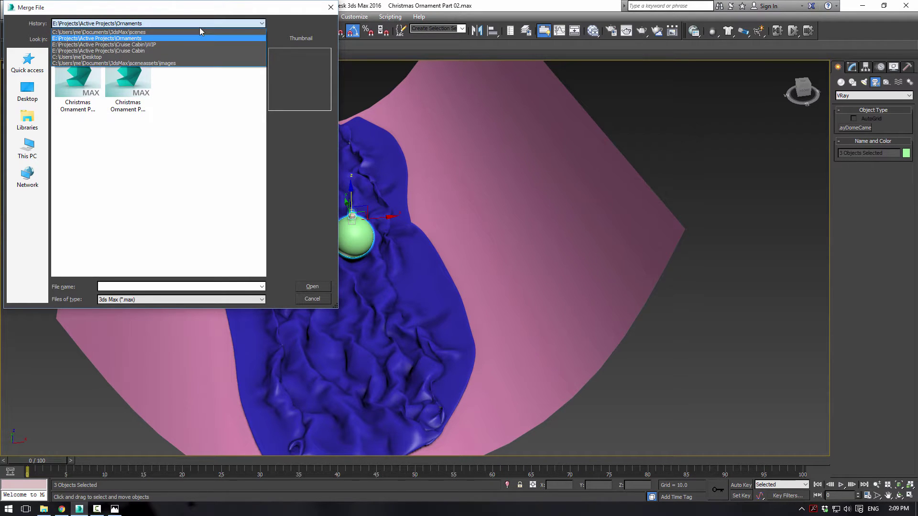
{"action": "left_click", "coordinate": [181, 35]}
{"action": "left_click", "coordinate": [105, 174]}
{"action": "scroll", "coordinate": [105, 176], "scroll_direction": "down", "scroll_amount": 2}
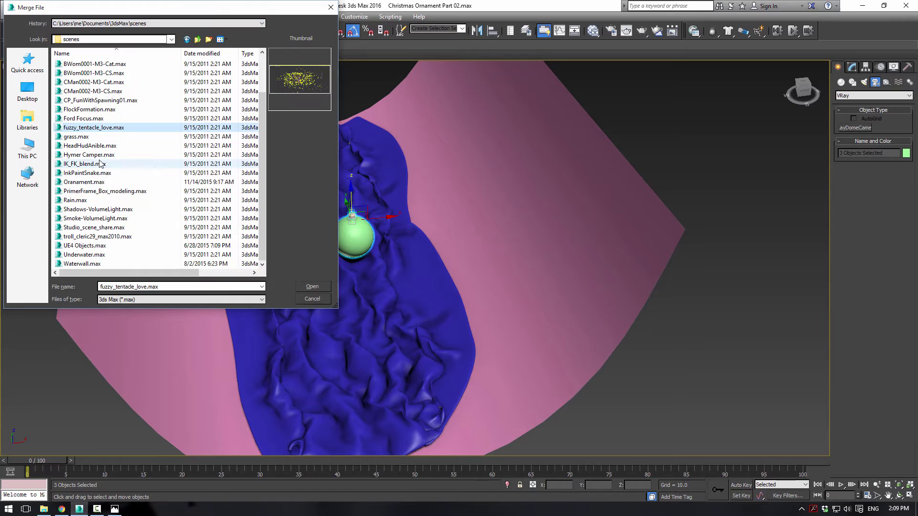
{"action": "left_click", "coordinate": [86, 182]}
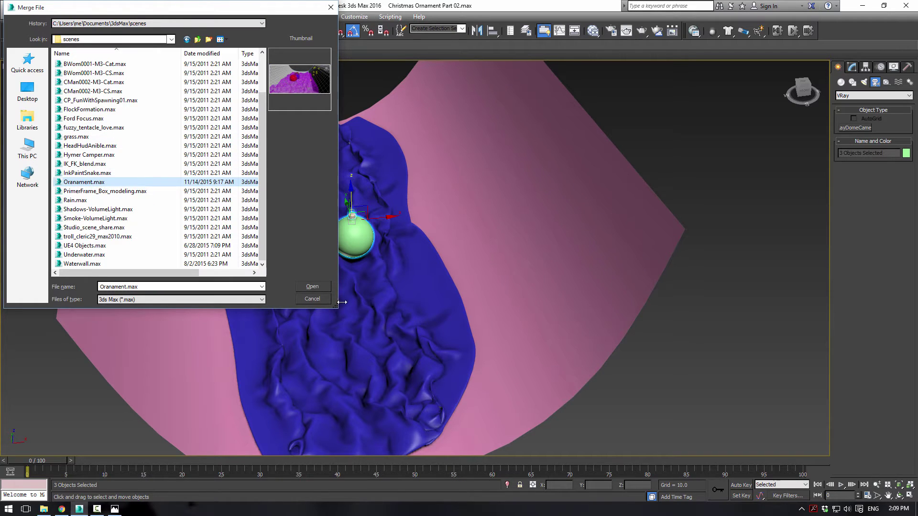
{"action": "left_click", "coordinate": [308, 288]}
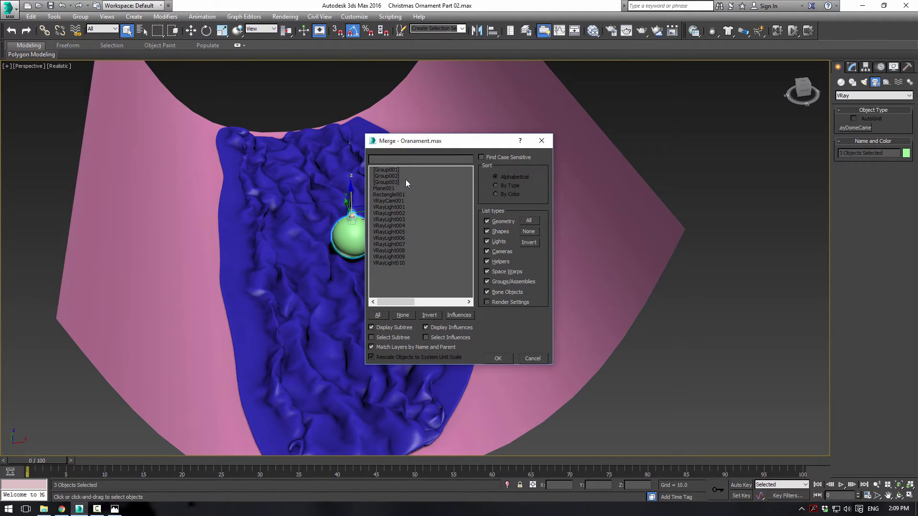
{"action": "left_click", "coordinate": [498, 359]}
Show all four viewports and set the Perspective viewport to look through VRayCam001.
{"action": "key", "text": "alt+w"}
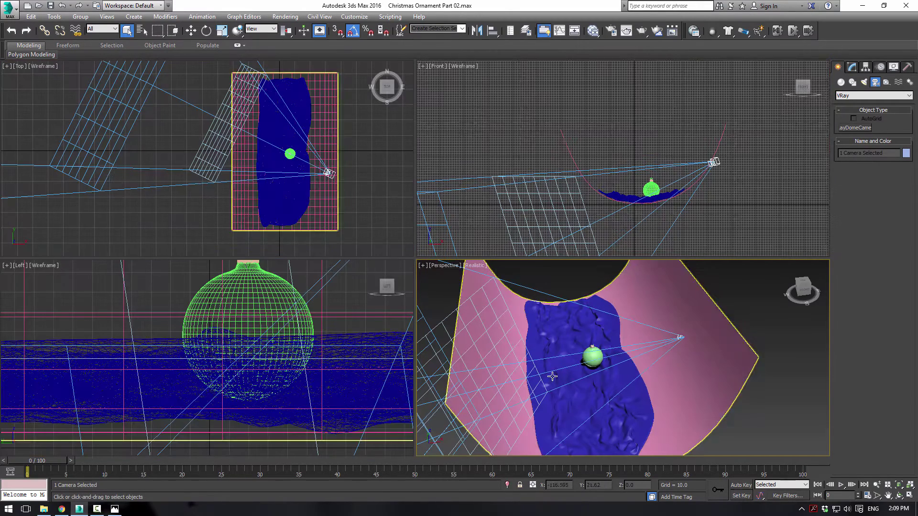
{"action": "key", "text": "c"}
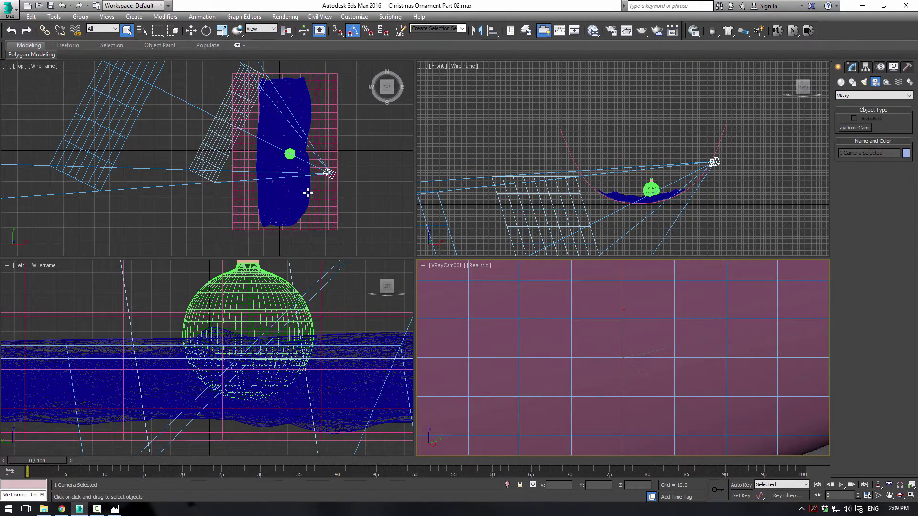
{"action": "scroll", "coordinate": [301, 155], "scroll_direction": "up", "scroll_amount": 3}
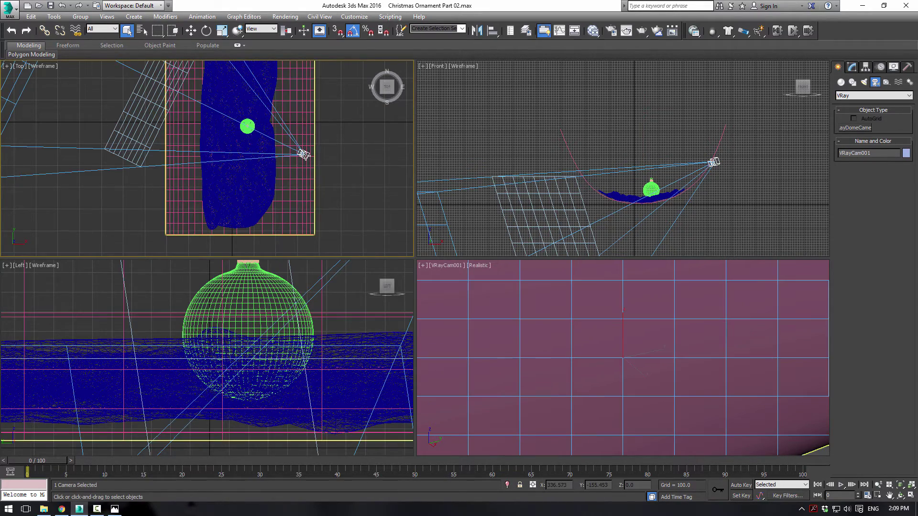
Move VRayCam001 closer to the ornament in the Top and Front views, to about X 240, Y -129, Z 132.
{"action": "key", "text": "w"}
{"action": "left_click_drag", "start_coordinate": [320, 139], "coordinate": [297, 135]}
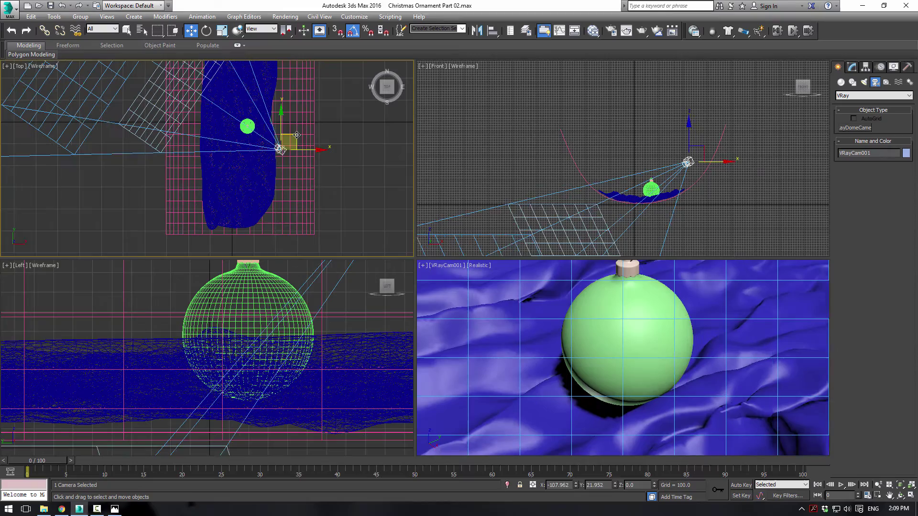
{"action": "middle_click_drag", "start_coordinate": [654, 164], "coordinate": [596, 137]}
{"action": "scroll", "coordinate": [616, 133], "scroll_direction": "up", "scroll_amount": 3}
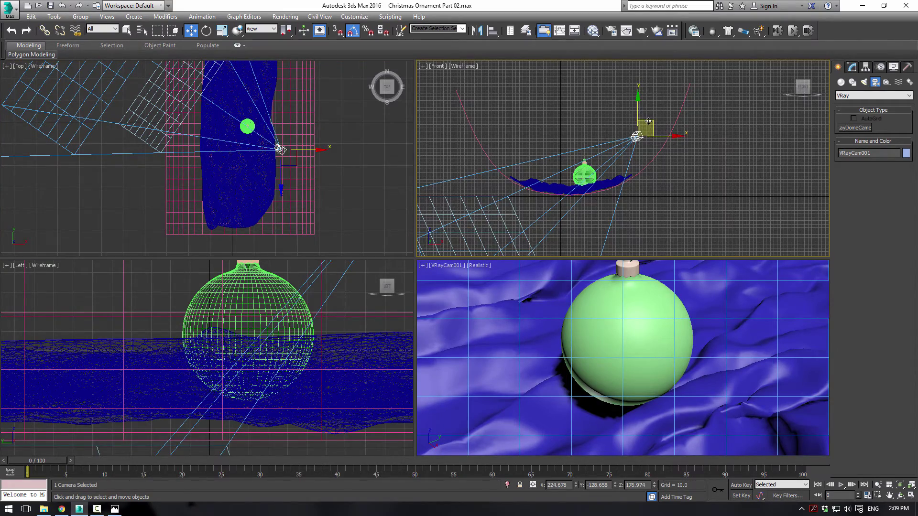
{"action": "left_click_drag", "start_coordinate": [648, 121], "coordinate": [654, 136]}
Try to select the camera's target near the ornament in the Top view.
{"action": "middle_click_drag", "start_coordinate": [175, 109], "coordinate": [174, 135]}
{"action": "scroll", "coordinate": [175, 134], "scroll_direction": "up", "scroll_amount": 2}
{"action": "left_click_drag", "start_coordinate": [201, 118], "coordinate": [293, 200]}
{"action": "right_click", "coordinate": [274, 182]}
{"action": "left_click", "coordinate": [124, 82]}
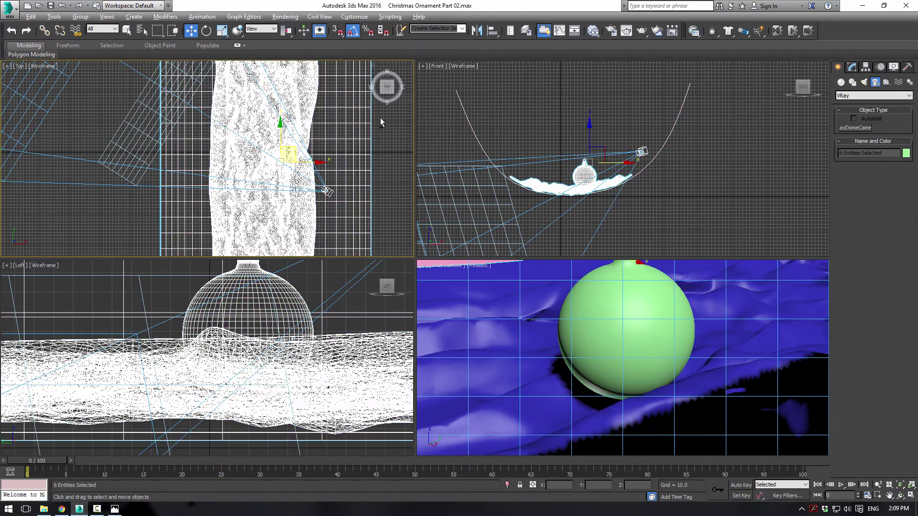
{"action": "left_click_drag", "start_coordinate": [281, 111], "coordinate": [280, 110], "text": "alt"}
{"action": "left_click", "coordinate": [282, 160], "text": "alt"}
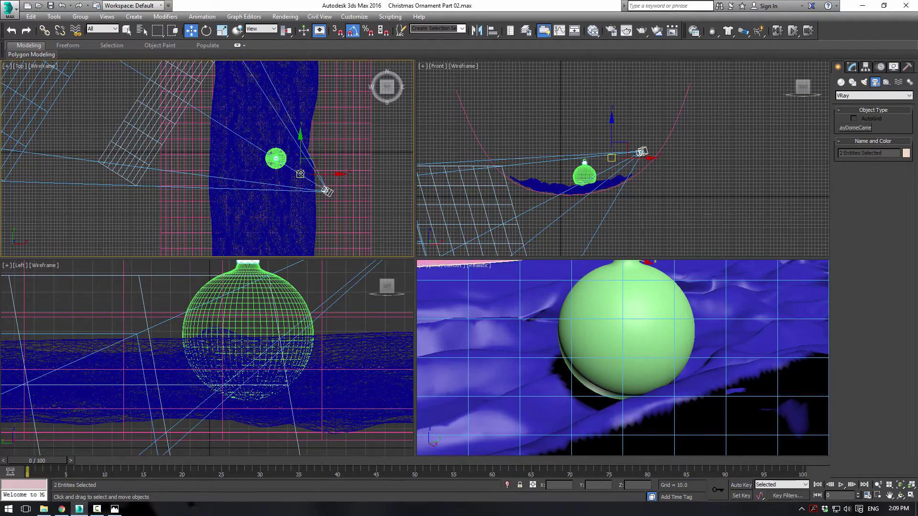
{"action": "left_click", "coordinate": [300, 174], "text": "alt"}
Select VRayCam001.Target by name and move it behind the ornament in the Top view, to about X 13, Y 43.
{"action": "scroll", "coordinate": [564, 191], "scroll_direction": "up", "scroll_amount": 2}
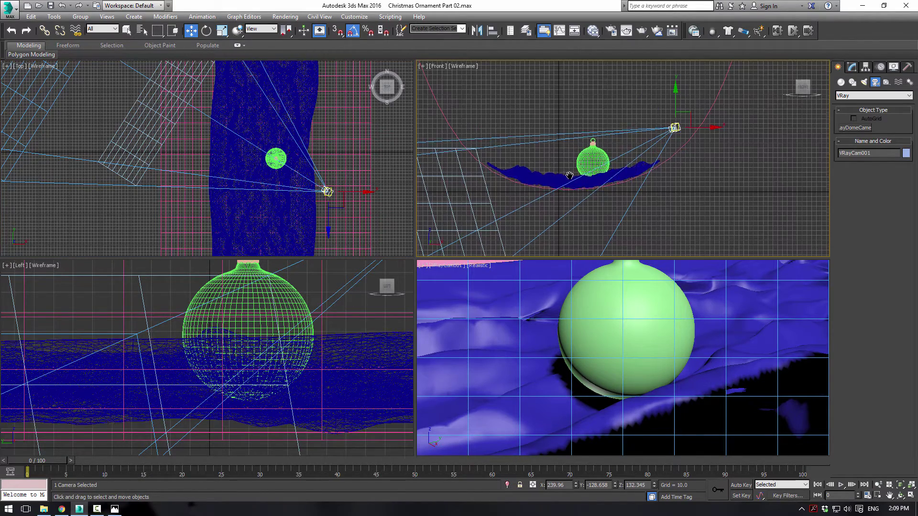
{"action": "scroll", "coordinate": [530, 198], "scroll_direction": "down", "scroll_amount": 5}
{"action": "middle_click_drag", "start_coordinate": [530, 198], "coordinate": [610, 90]}
{"action": "scroll", "coordinate": [487, 122], "scroll_direction": "down", "scroll_amount": 1}
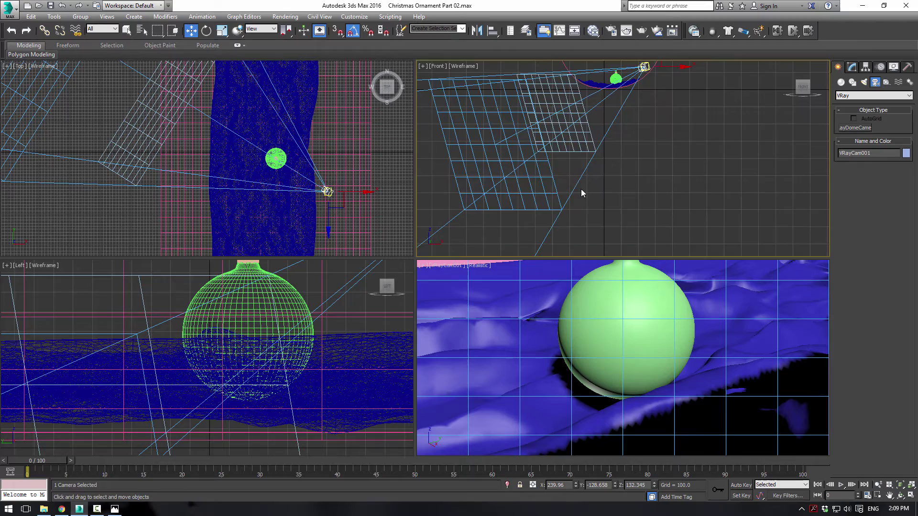
{"action": "scroll", "coordinate": [581, 190], "scroll_direction": "down", "scroll_amount": 2}
{"action": "scroll", "coordinate": [585, 150], "scroll_direction": "up", "scroll_amount": 6}
{"action": "middle_click_drag", "start_coordinate": [509, 160], "coordinate": [395, 157]}
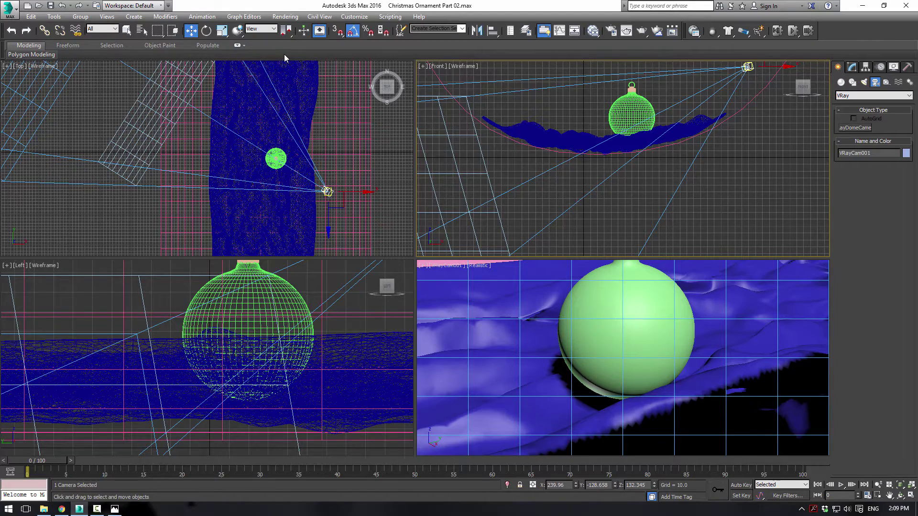
{"action": "left_click", "coordinate": [143, 32]}
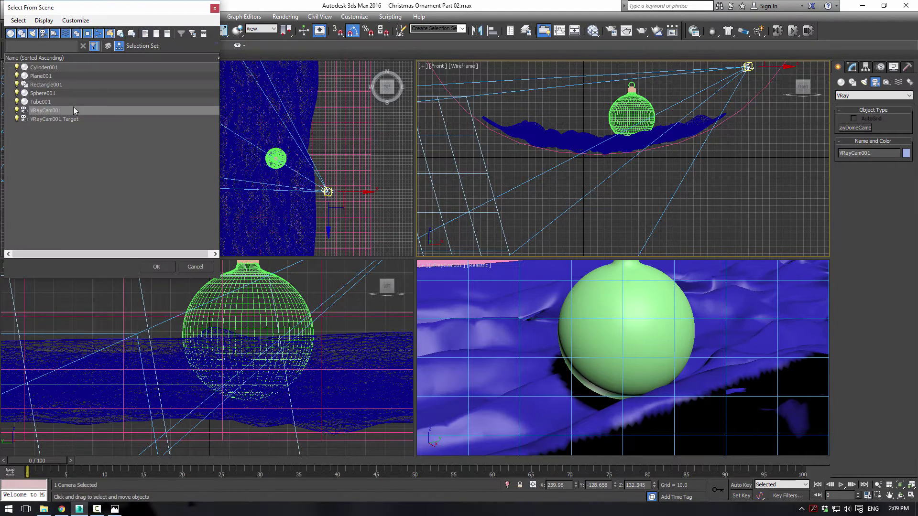
{"action": "left_click", "coordinate": [79, 119]}
{"action": "left_click", "coordinate": [156, 266]}
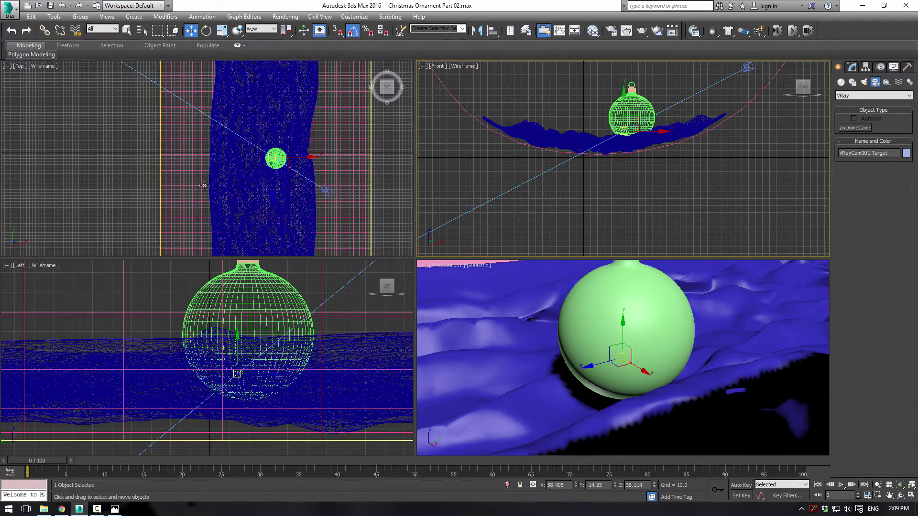
{"action": "middle_click_drag", "start_coordinate": [284, 147], "coordinate": [271, 147]}
{"action": "left_click_drag", "start_coordinate": [271, 147], "coordinate": [257, 129]}
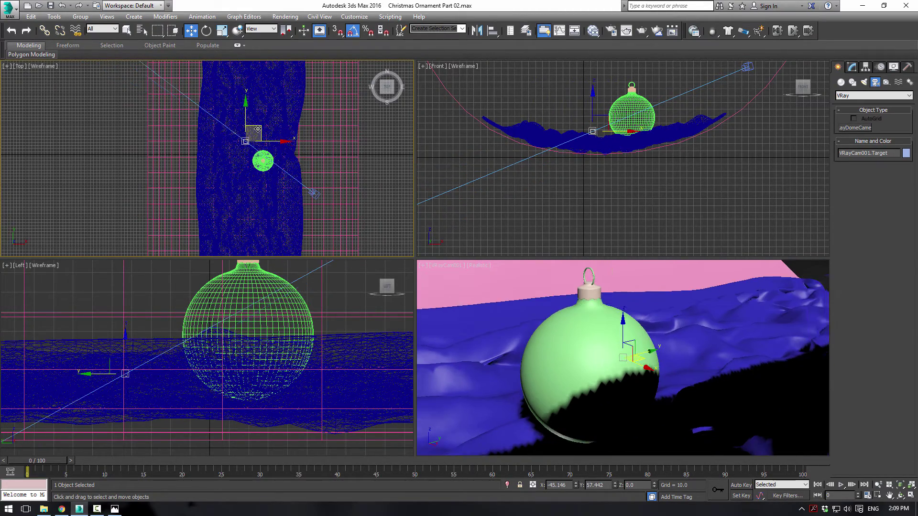
Move VRayCam001 slightly farther away from the ornament in the Top view.
{"action": "left_click", "coordinate": [314, 193]}
{"action": "left_click_drag", "start_coordinate": [327, 187], "coordinate": [333, 193]}
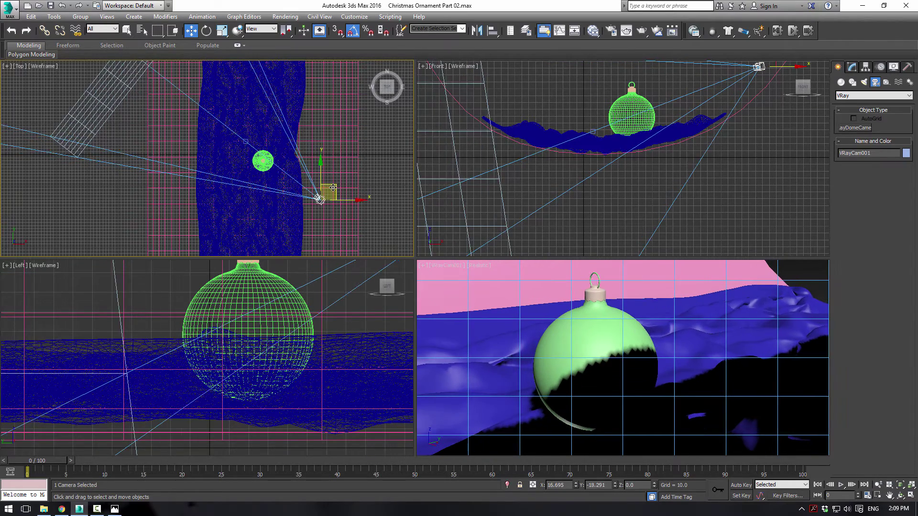
Scale the pink backdrop plane along Y to about 176% in the Top view.
{"action": "left_click", "coordinate": [349, 151]}
{"action": "left_click", "coordinate": [342, 123]}
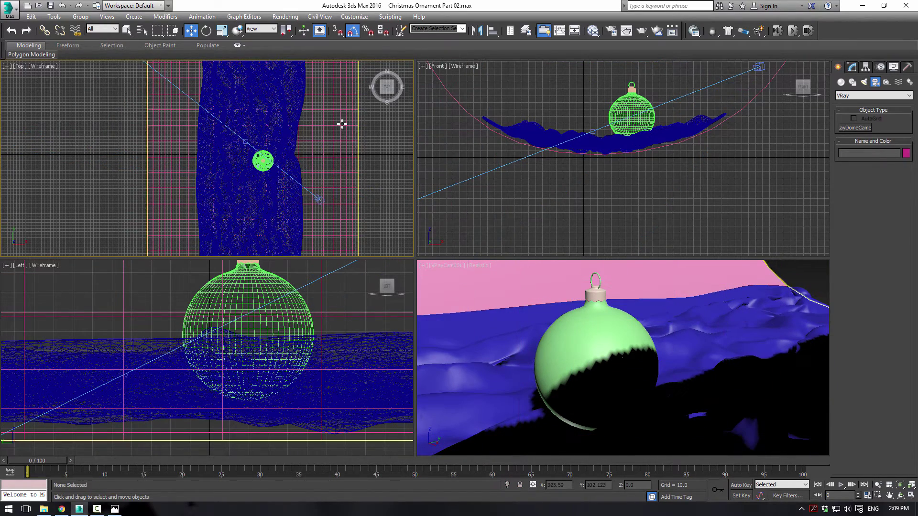
{"action": "key", "text": "r"}
{"action": "scroll", "coordinate": [232, 141], "scroll_direction": "down", "scroll_amount": 2}
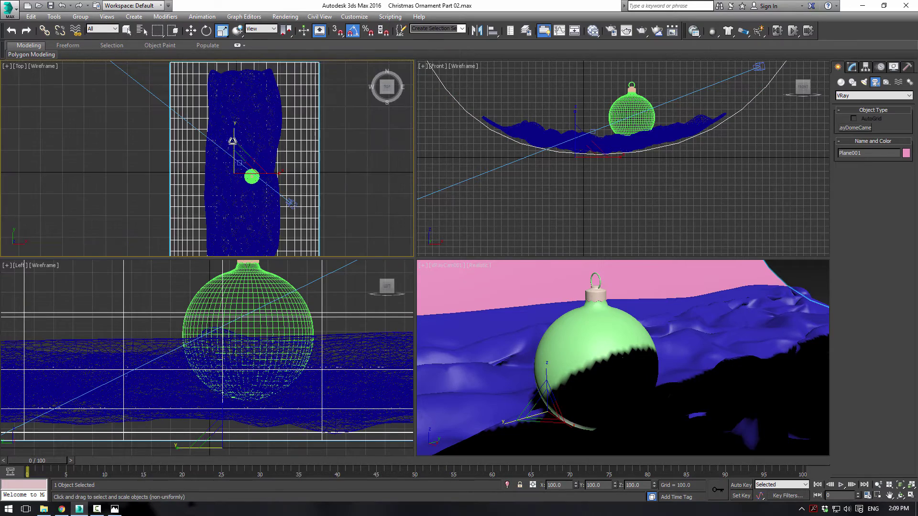
{"action": "left_click_drag", "start_coordinate": [236, 132], "coordinate": [314, 191]}
{"action": "middle_click_drag", "start_coordinate": [314, 190], "coordinate": [302, 171]}
{"action": "left_click", "coordinate": [298, 161]}
{"action": "left_click", "coordinate": [300, 152]}
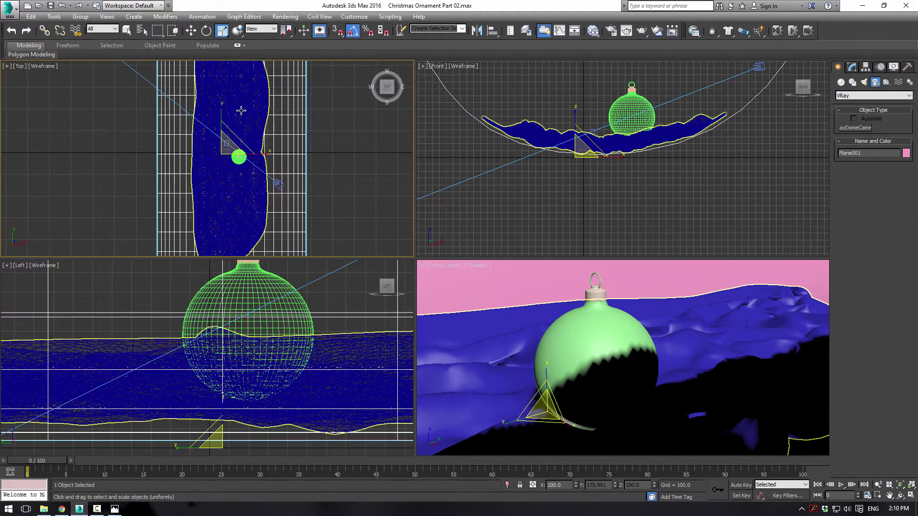
Add the blue cloth to the backdrop plane selection and scale both along X to 157%.
{"action": "left_click", "coordinate": [248, 113], "text": "ctrl"}
{"action": "key", "text": "r"}
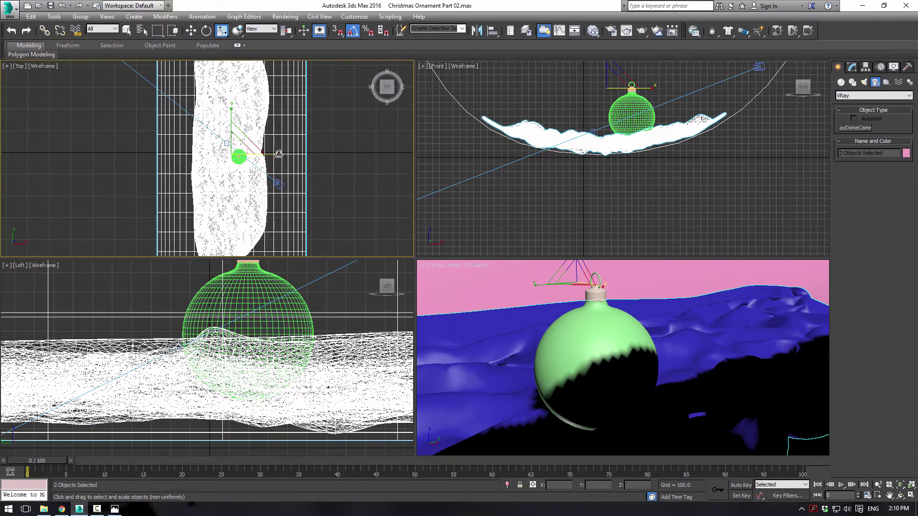
{"action": "left_click_drag", "start_coordinate": [278, 153], "coordinate": [298, 155]}
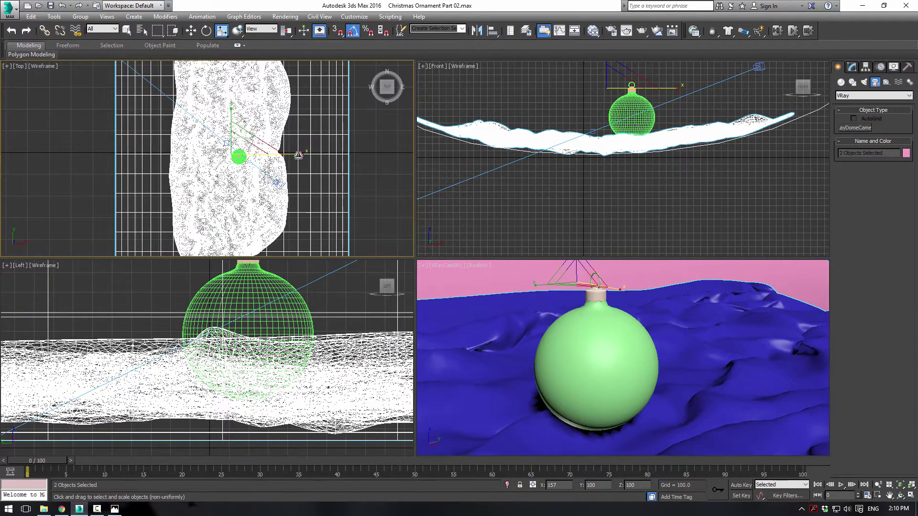
Move VRayCam001 slightly farther from the ornament in the Top view and select the blue cloth.
{"action": "left_click", "coordinate": [278, 184]}
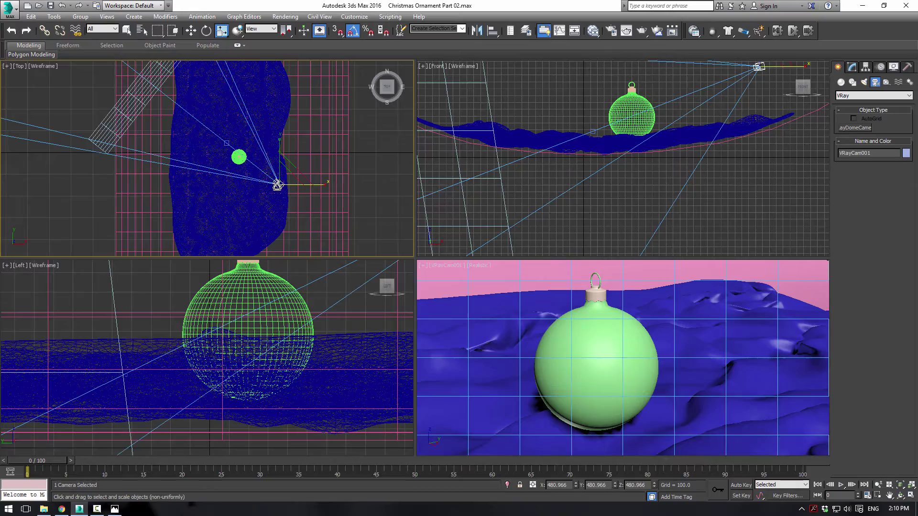
{"action": "mouse_move", "coordinate": [290, 169]}
{"action": "left_mouse_down"}
{"action": "mouse_move", "coordinate": [304, 169]}
{"action": "mouse_move", "coordinate": [311, 153]}
{"action": "mouse_move", "coordinate": [298, 170]}
{"action": "left_mouse_up"}
{"action": "left_click", "coordinate": [254, 202]}
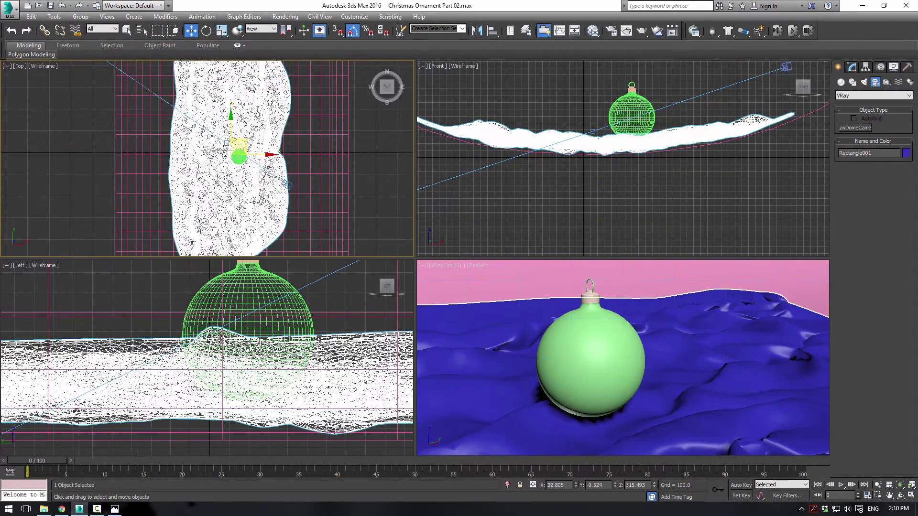
Move the blue cloth along Y to about 111 in the Top view and select the ornament's green sphere.
{"action": "left_click_drag", "start_coordinate": [227, 130], "coordinate": [230, 104]}
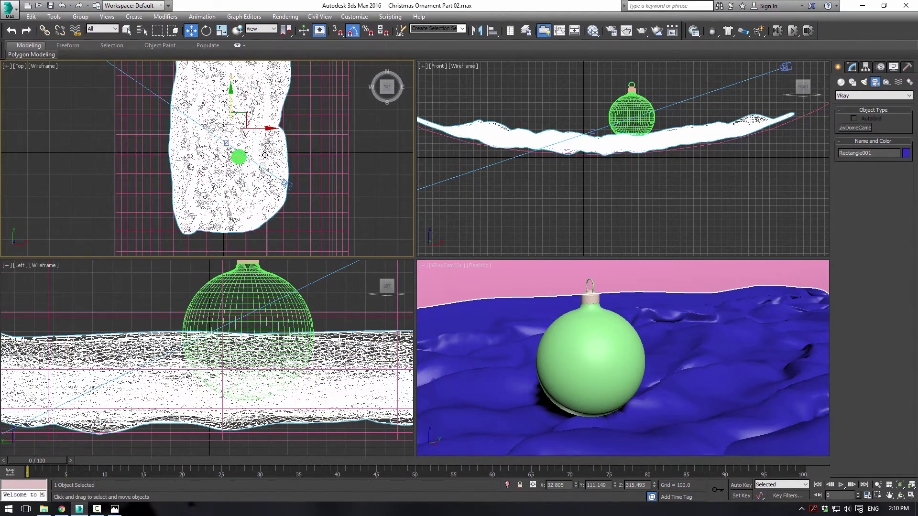
{"action": "left_click", "coordinate": [569, 368]}
{"action": "scroll", "coordinate": [239, 148], "scroll_direction": "up", "scroll_amount": 5}
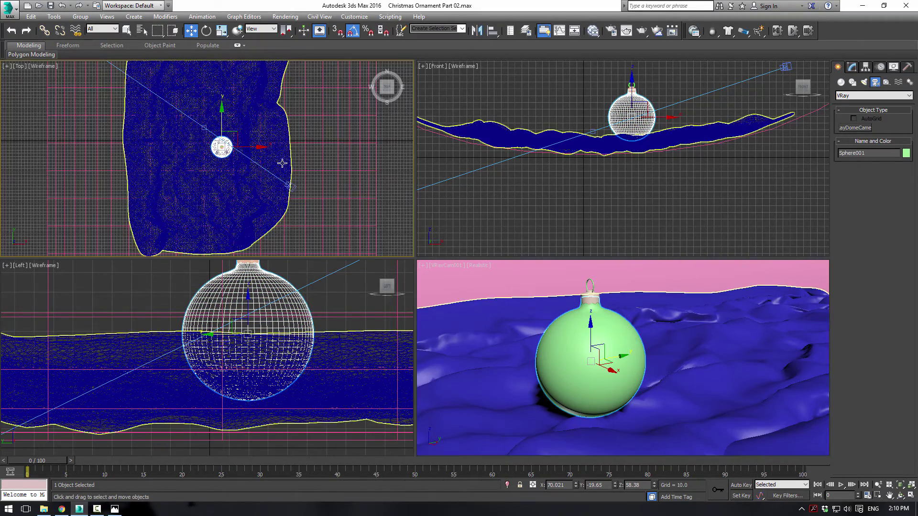
{"action": "scroll", "coordinate": [238, 147], "scroll_direction": "up", "scroll_amount": 3}
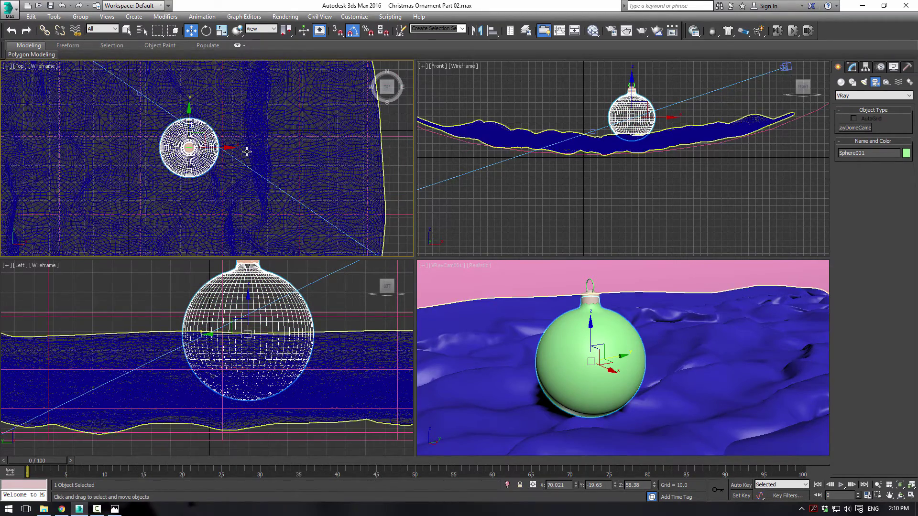
Try to move the green sphere deeper into the scene in the Top view and lower it slightly in the Front view.
{"action": "left_click_drag", "start_coordinate": [197, 139], "coordinate": [183, 106]}
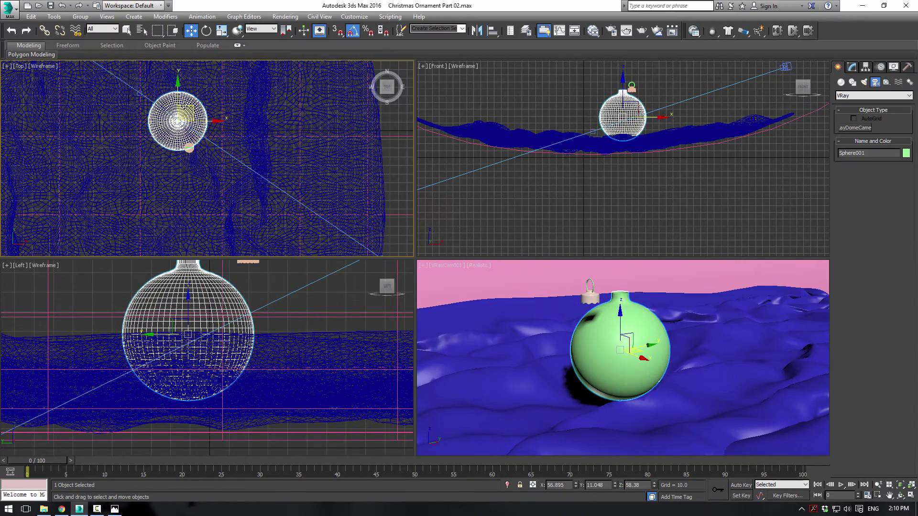
{"action": "scroll", "coordinate": [589, 123], "scroll_direction": "up", "scroll_amount": 2}
{"action": "middle_click_drag", "start_coordinate": [589, 123], "coordinate": [585, 138]}
{"action": "left_click_drag", "start_coordinate": [632, 105], "coordinate": [616, 109]}
{"action": "scroll", "coordinate": [624, 108], "scroll_direction": "up", "scroll_amount": 2}
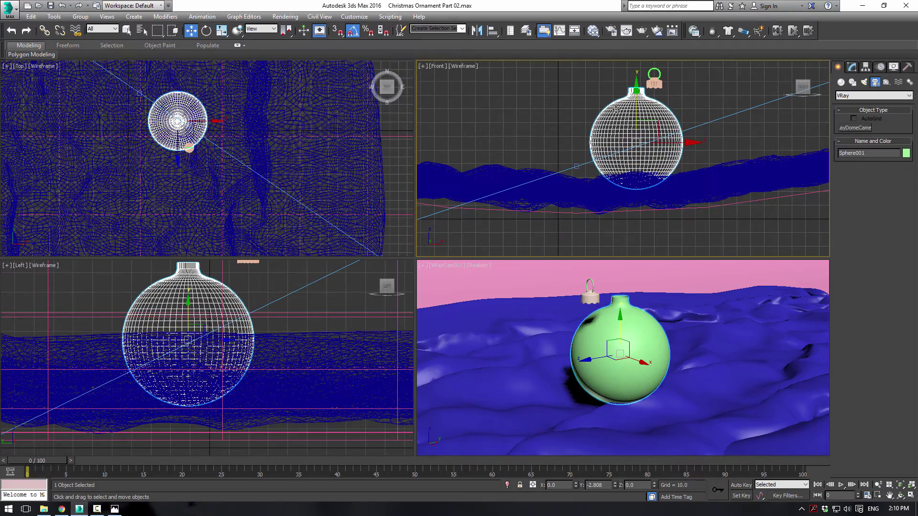
{"action": "middle_click_drag", "start_coordinate": [258, 120], "coordinate": [267, 134]}
{"action": "middle_click", "coordinate": [239, 304]}
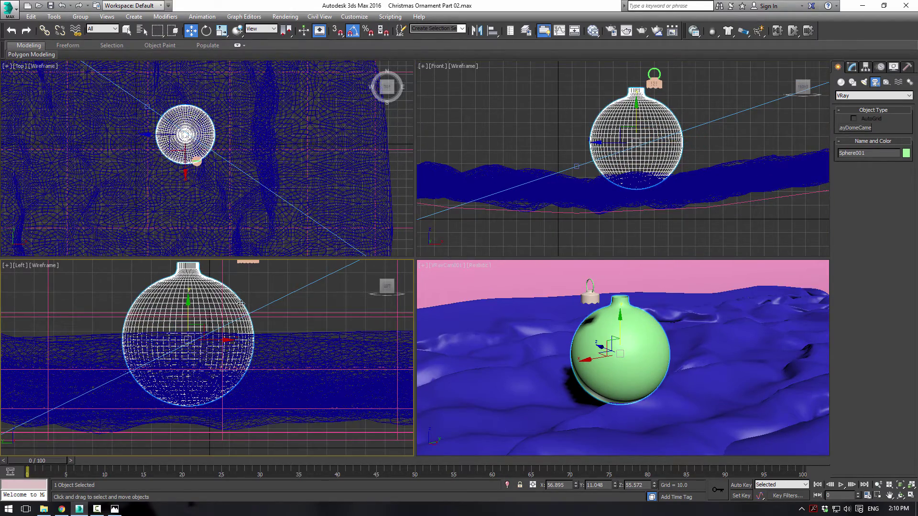
Switch the Left viewport to a shaded Perspective view and undo the green sphere's last two moves.
{"action": "key", "text": "p"}
{"action": "middle_click_drag", "start_coordinate": [213, 317], "coordinate": [261, 359]}
{"action": "key", "text": "F3"}
{"action": "key", "text": "ctrl+z"}
{"action": "key", "text": "ctrl+z"}
Add the ornament's cap and hanging ring to the sphere selection and group the three objects.
{"action": "middle_click_drag", "start_coordinate": [272, 328], "coordinate": [274, 343]}
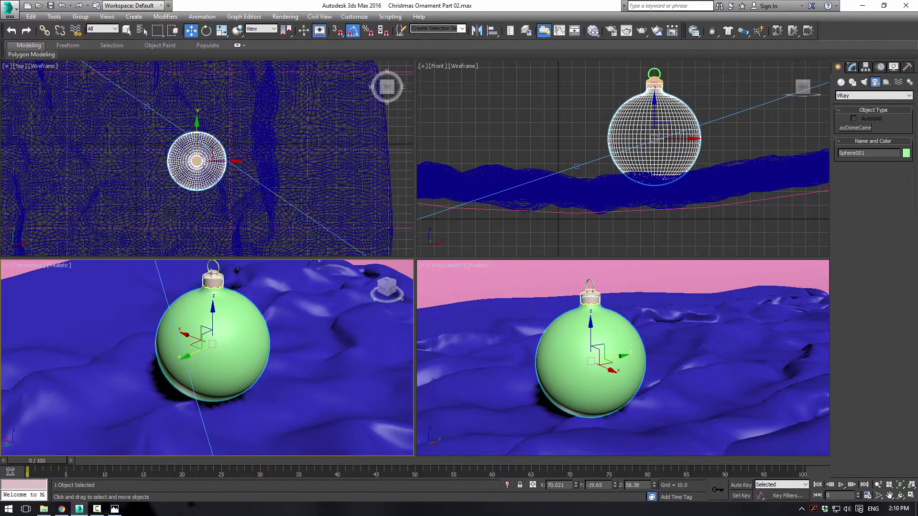
{"action": "left_click", "coordinate": [211, 276], "text": "ctrl"}
{"action": "left_click", "coordinate": [212, 266], "text": "ctrl"}
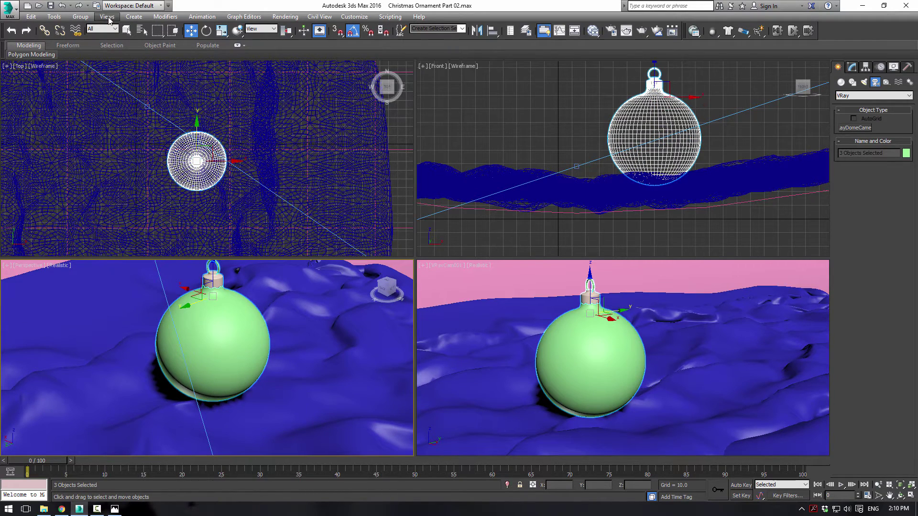
{"action": "left_click", "coordinate": [80, 17]}
{"action": "left_click", "coordinate": [91, 28]}
{"action": "left_click", "coordinate": [464, 271]}
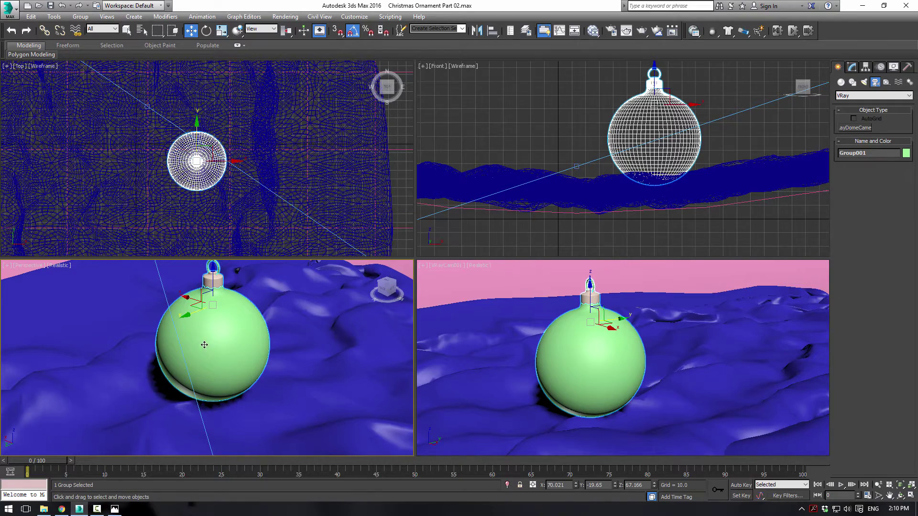
Move the ornament group across the cloth in the Perspective view to about X 107.6, Y 27.5, Z 65.4.
{"action": "left_click_drag", "start_coordinate": [192, 306], "coordinate": [169, 286]}
{"action": "middle_click_drag", "start_coordinate": [252, 377], "coordinate": [162, 384], "text": "alt"}
{"action": "left_click_drag", "start_coordinate": [167, 298], "coordinate": [169, 299]}
{"action": "middle_click_drag", "start_coordinate": [169, 299], "coordinate": [122, 342], "text": "alt"}
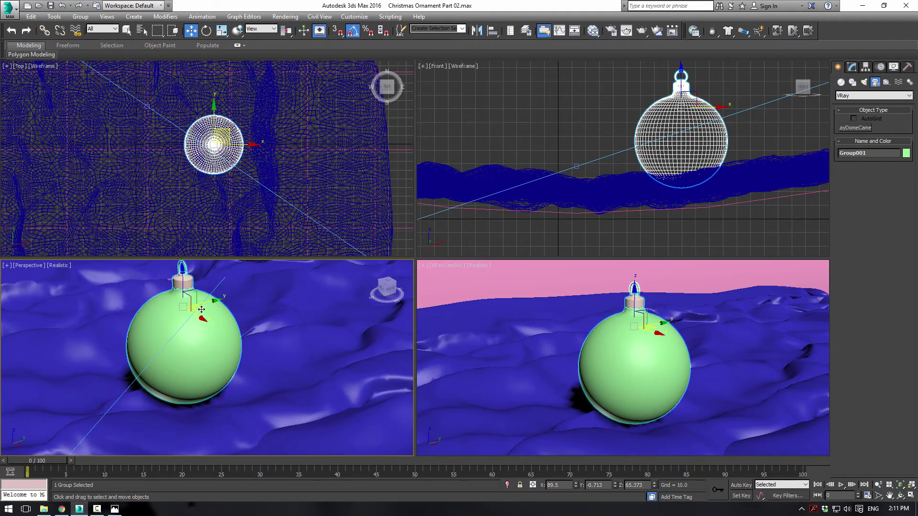
{"action": "left_click_drag", "start_coordinate": [202, 309], "coordinate": [260, 310]}
Clone the ornament group as a single copy beside the original and place it at about X 54.7, Y -35.1.
{"action": "middle_click_drag", "start_coordinate": [252, 157], "coordinate": [252, 178]}
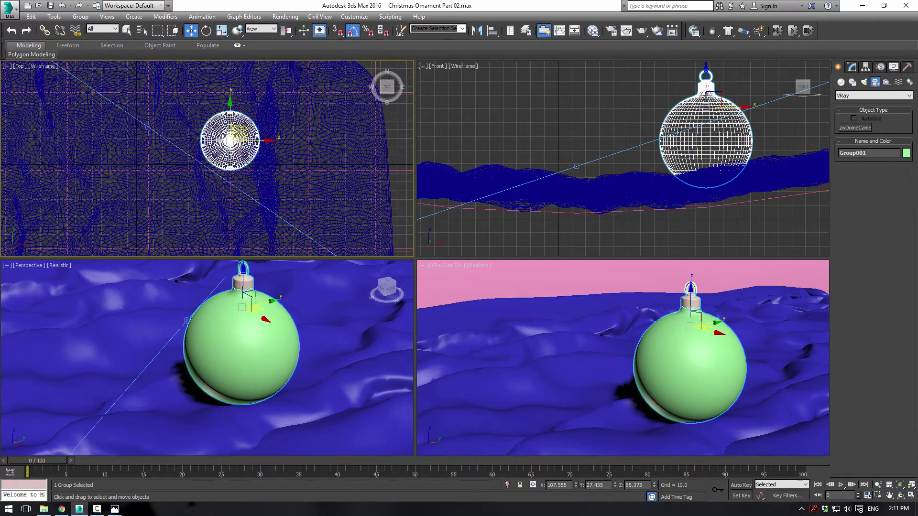
{"action": "mouse_move", "coordinate": [243, 129]}
{"action": "left_mouse_down", "text": "shift"}
{"action": "mouse_move", "coordinate": [166, 141]}
{"action": "mouse_move", "coordinate": [202, 186]}
{"action": "mouse_move", "coordinate": [199, 177]}
{"action": "left_mouse_up", "text": "shift"}
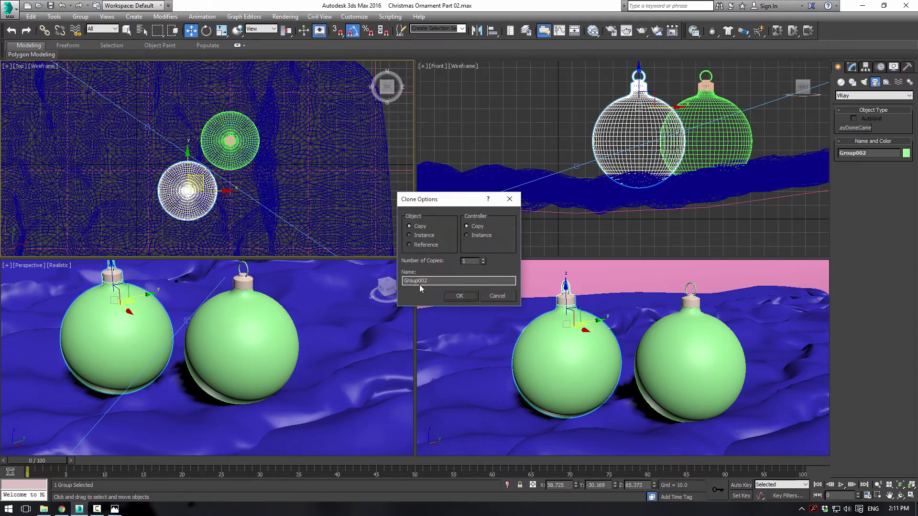
{"action": "left_click", "coordinate": [459, 296]}
{"action": "mouse_move", "coordinate": [130, 347]}
{"action": "middle_mouse_down", "text": "alt"}
{"action": "mouse_move", "coordinate": [148, 351]}
{"action": "mouse_move", "coordinate": [141, 340]}
{"action": "middle_mouse_up", "text": "alt"}
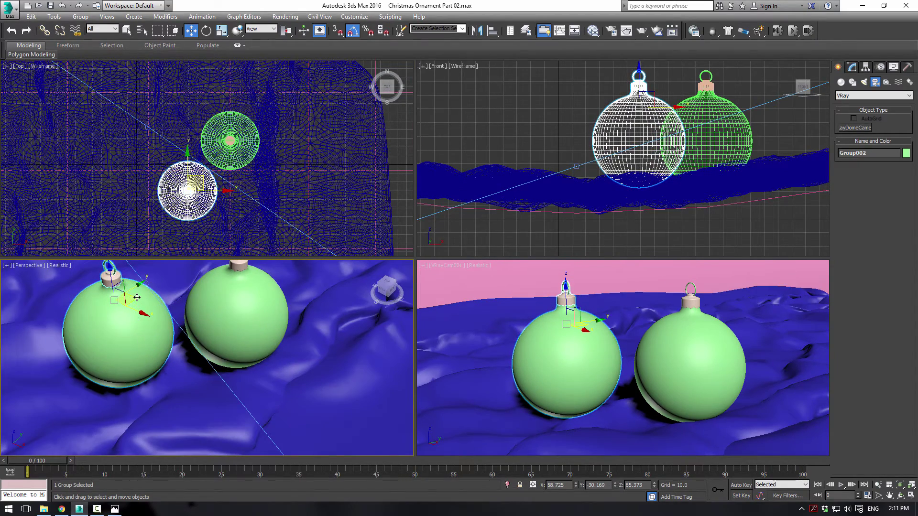
{"action": "left_click_drag", "start_coordinate": [135, 297], "coordinate": [126, 298]}
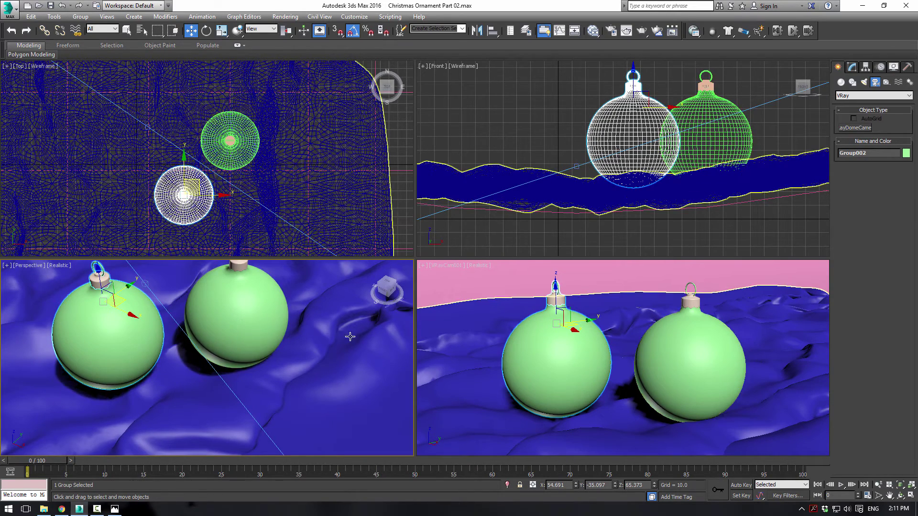
Clone the second ornament as another copy behind the first one at about X 103, Y 111.6.
{"action": "middle_click_drag", "start_coordinate": [266, 339], "coordinate": [233, 397]}
{"action": "mouse_move", "coordinate": [101, 337]}
{"action": "left_mouse_down", "text": "shift"}
{"action": "mouse_move", "coordinate": [291, 258]}
{"action": "mouse_move", "coordinate": [271, 259]}
{"action": "mouse_move", "coordinate": [299, 257]}
{"action": "left_mouse_up", "text": "shift"}
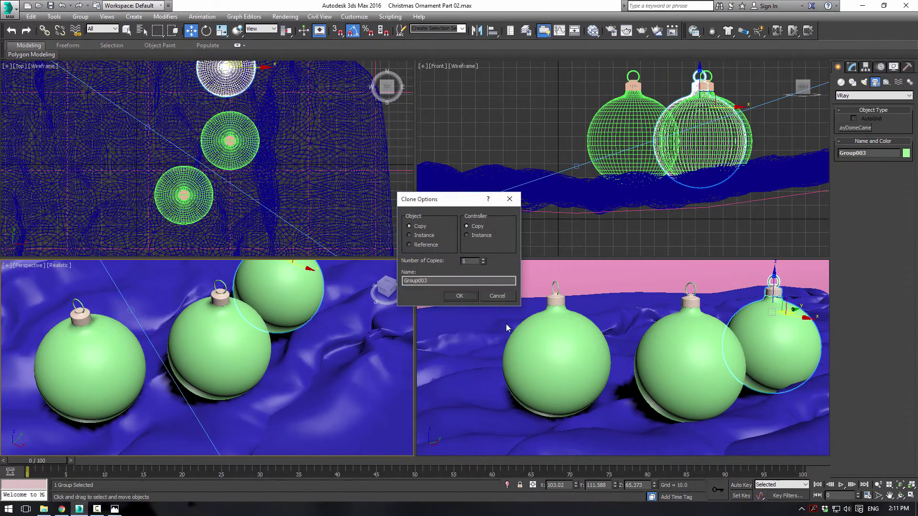
{"action": "left_click", "coordinate": [464, 296]}
Move VRayCam001 farther from the ornaments in the Top view and raise it to about Z 172 in the Front view.
{"action": "scroll", "coordinate": [326, 184], "scroll_direction": "down", "scroll_amount": 2}
{"action": "middle_click_drag", "start_coordinate": [325, 184], "coordinate": [300, 152]}
{"action": "left_click", "coordinate": [318, 223]}
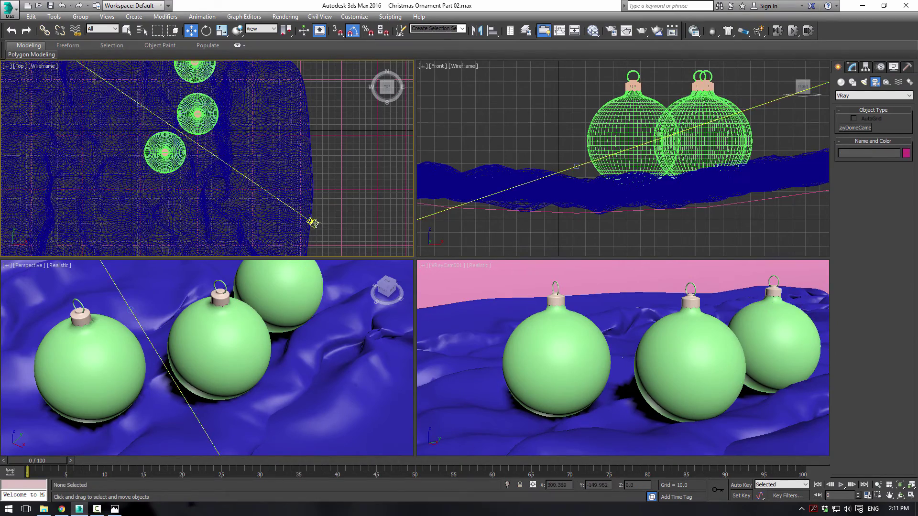
{"action": "left_click_drag", "start_coordinate": [314, 223], "coordinate": [354, 220]}
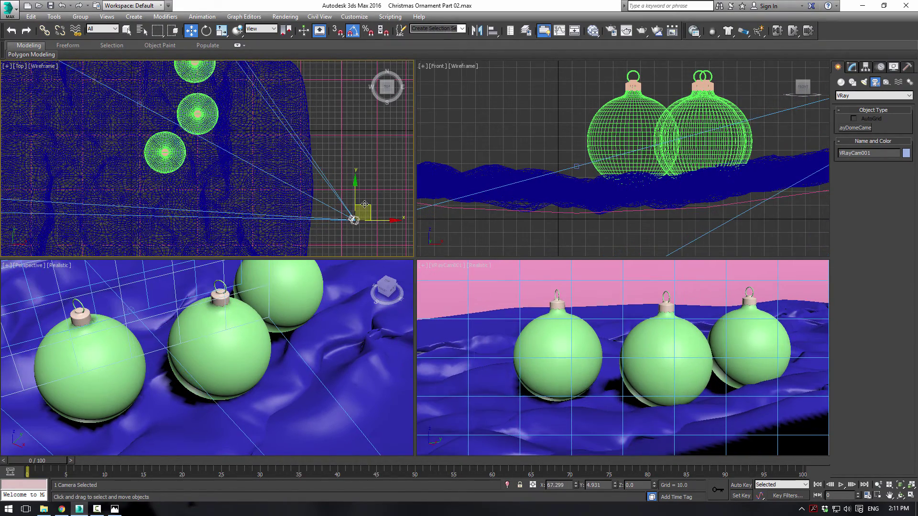
{"action": "middle_click_drag", "start_coordinate": [825, 75], "coordinate": [617, 133]}
{"action": "scroll", "coordinate": [617, 133], "scroll_direction": "down", "scroll_amount": 3}
{"action": "left_click_drag", "start_coordinate": [684, 105], "coordinate": [669, 65]}
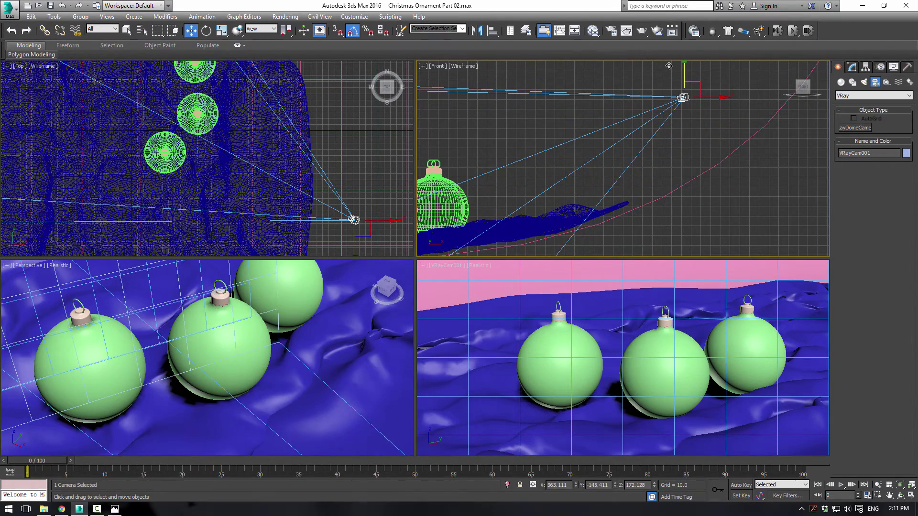
Open the render setup for the VRayCam001 view and set the output size to HDTV (video).
{"action": "left_click", "coordinate": [607, 293]}
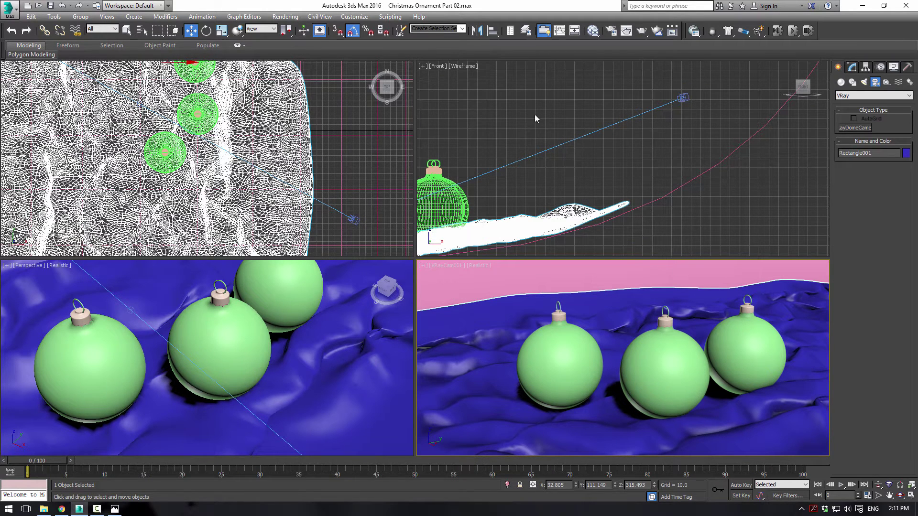
{"action": "left_click", "coordinate": [616, 30]}
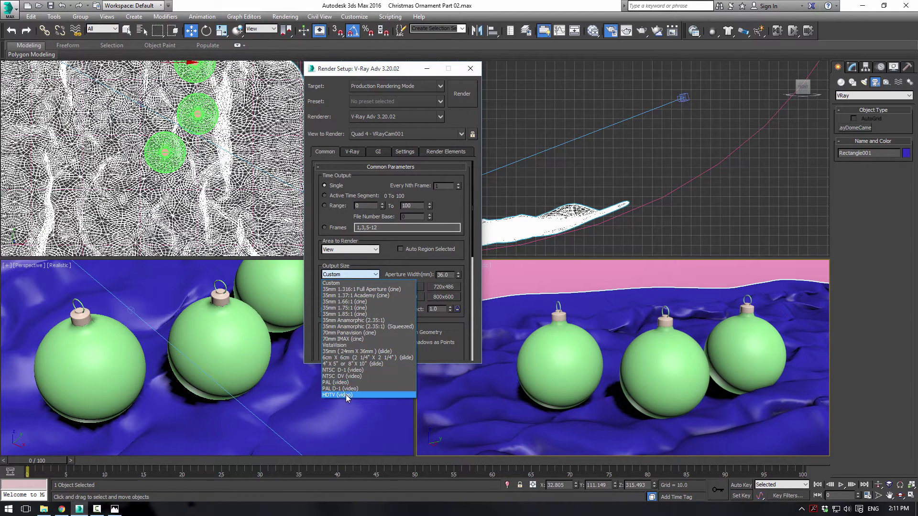
{"action": "left_click", "coordinate": [346, 395]}
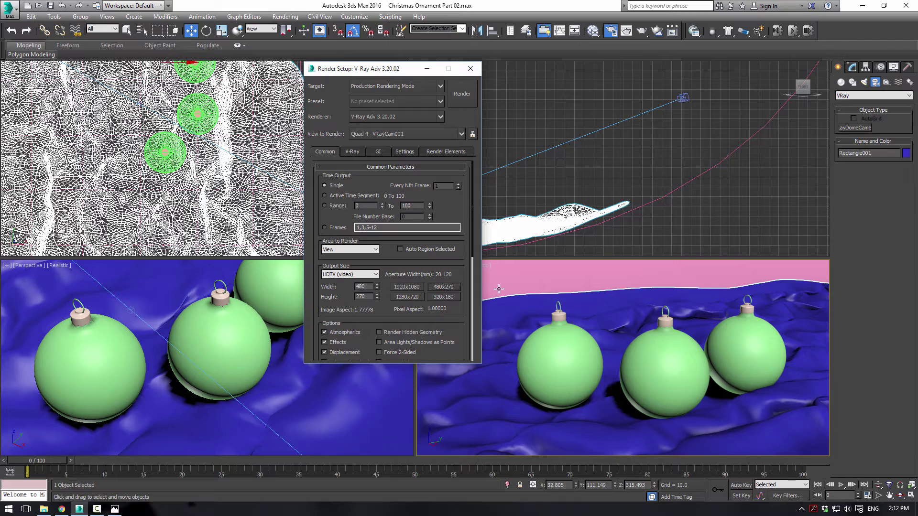
Set the V-Ray image sampler type to Adaptive and the color mapping type to Exponential.
{"action": "left_click", "coordinate": [353, 152]}
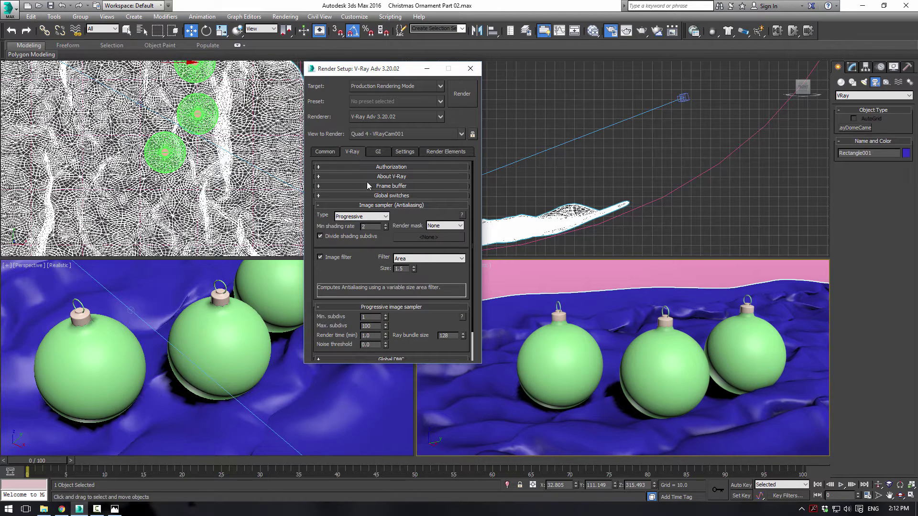
{"action": "left_click", "coordinate": [372, 217]}
{"action": "left_click", "coordinate": [363, 239]}
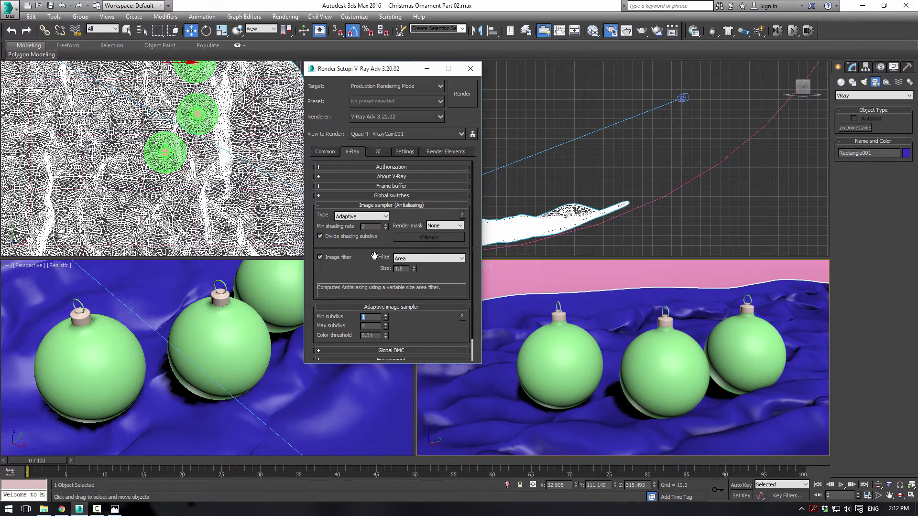
{"action": "scroll", "coordinate": [367, 264], "scroll_direction": "down", "scroll_amount": 2}
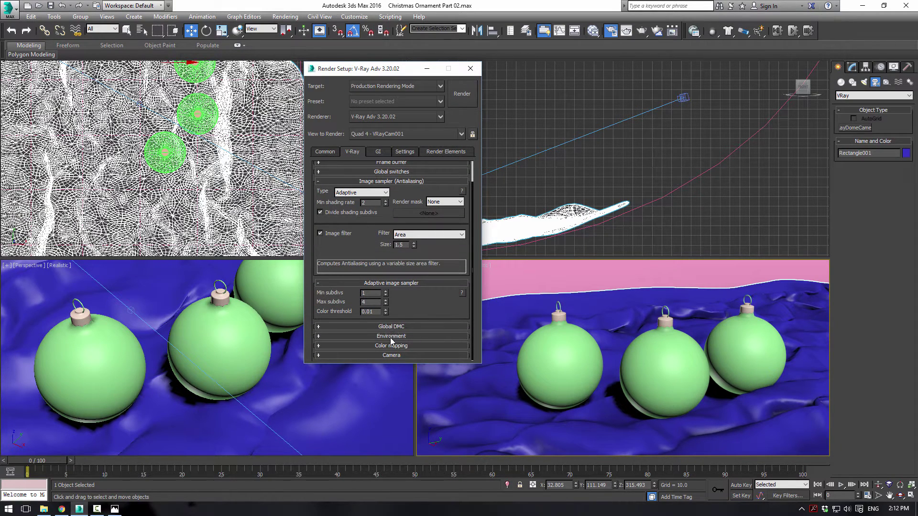
{"action": "left_click", "coordinate": [392, 346]}
{"action": "left_click", "coordinate": [383, 337]}
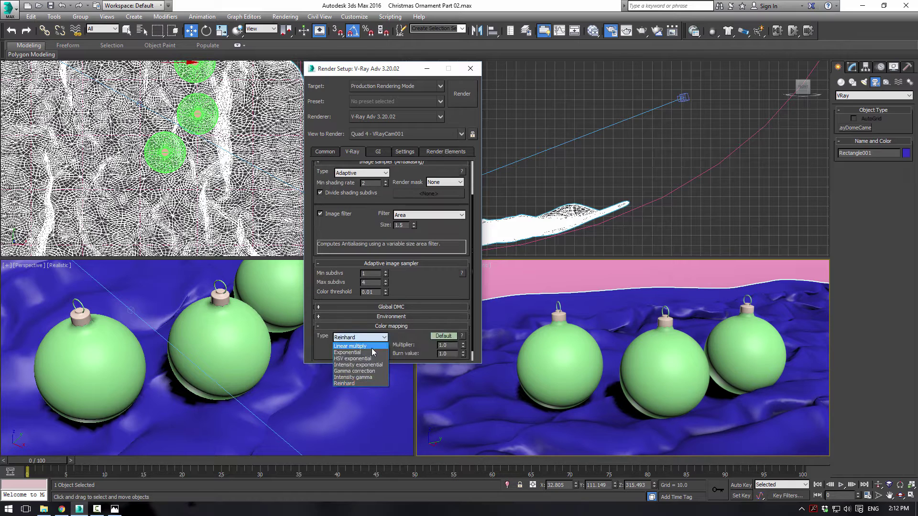
{"action": "left_click", "coordinate": [371, 352]}
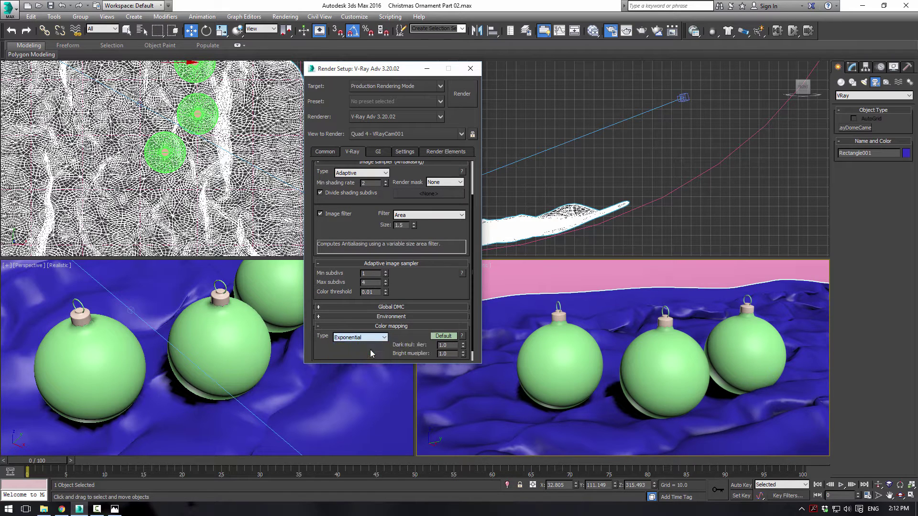
Enable GI with Irradiance map as the primary engine, then check the Irradiance map and Light cache settings.
{"action": "left_click", "coordinate": [378, 152]}
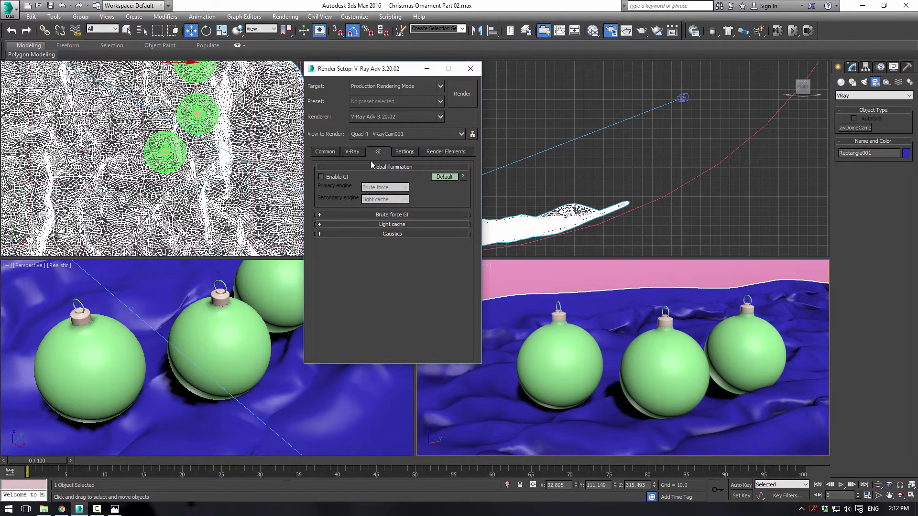
{"action": "left_click", "coordinate": [321, 177]}
{"action": "left_click", "coordinate": [385, 187]}
{"action": "left_click", "coordinate": [384, 197]}
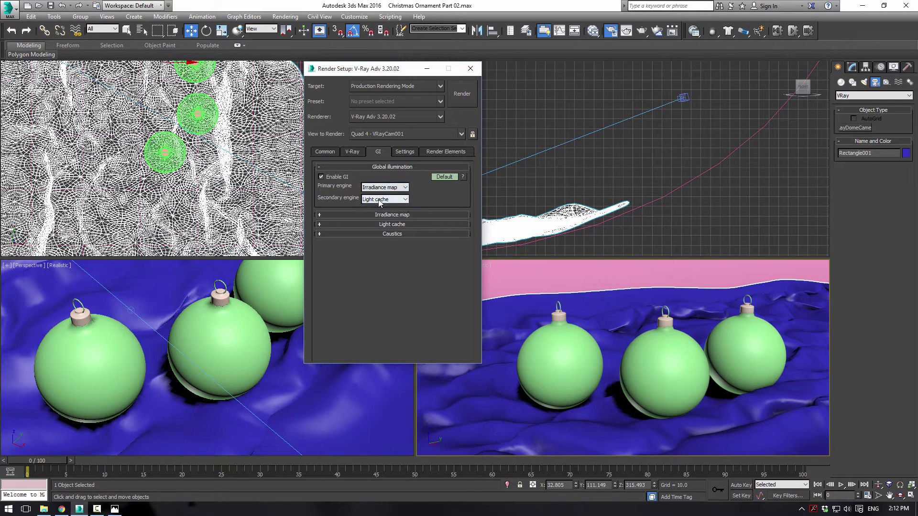
{"action": "left_click", "coordinate": [378, 215]}
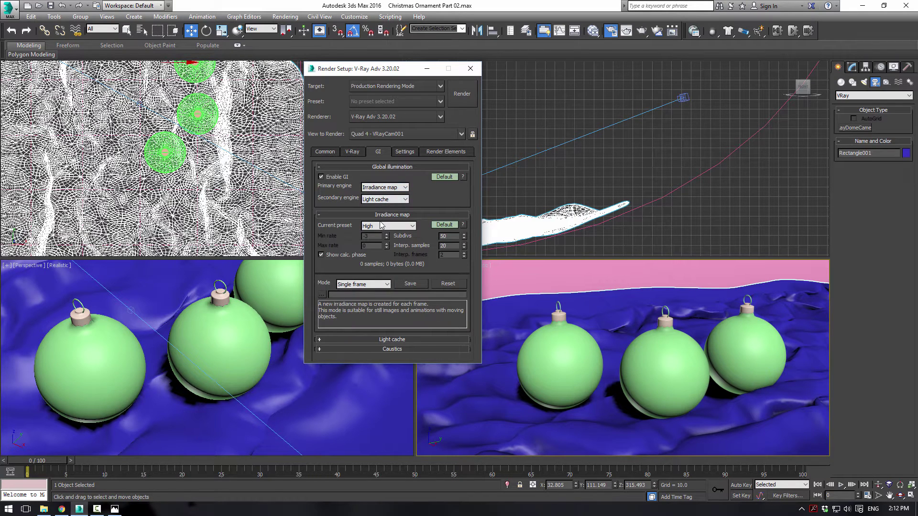
{"action": "left_click", "coordinate": [392, 339]}
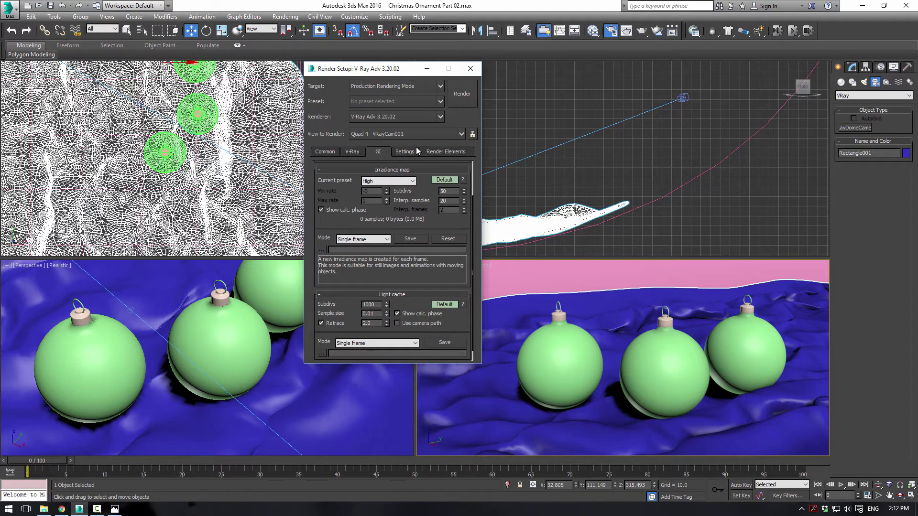
{"action": "left_click", "coordinate": [469, 71]}
Draw a plane VRayLight in the Top view over the rear ornament, with half-length about 20 and half-width about 96.
{"action": "left_click", "coordinate": [555, 105]}
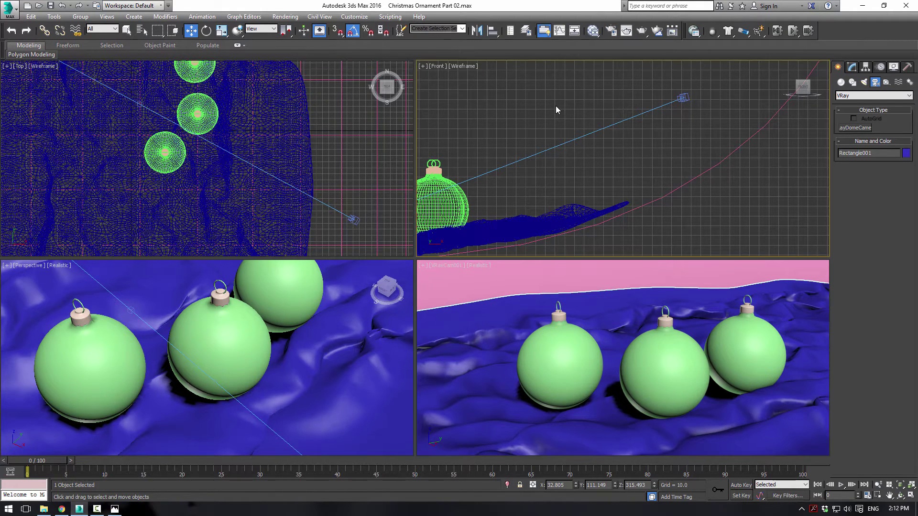
{"action": "scroll", "coordinate": [555, 106], "scroll_direction": "down", "scroll_amount": 3}
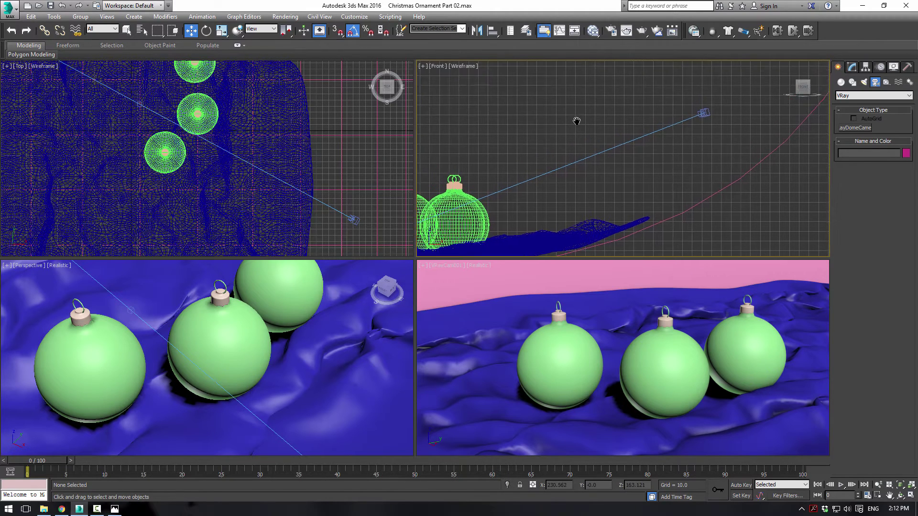
{"action": "middle_click_drag", "start_coordinate": [580, 93], "coordinate": [572, 133]}
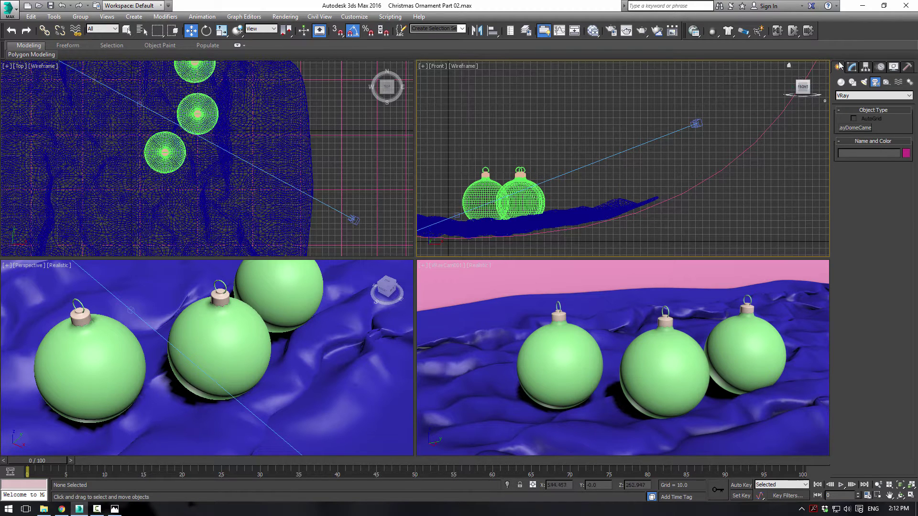
{"action": "left_click", "coordinate": [864, 82]}
{"action": "left_click", "coordinate": [872, 95]}
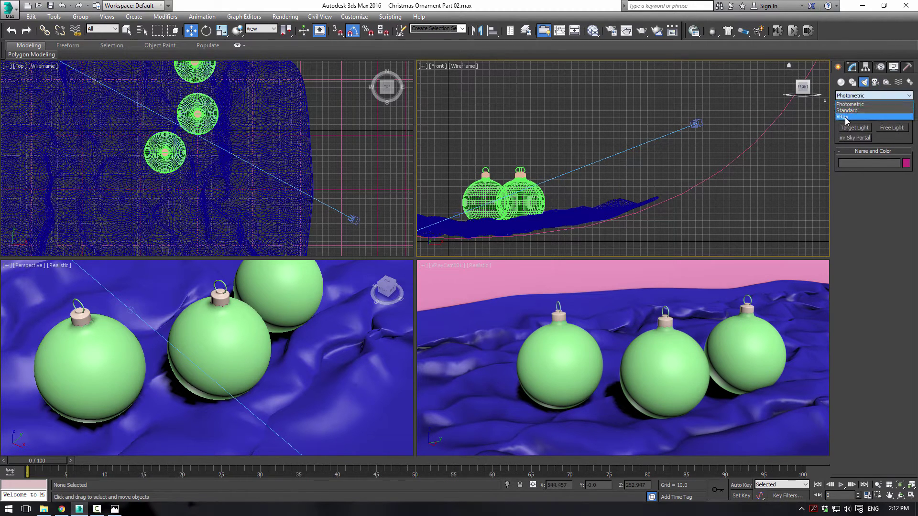
{"action": "left_click", "coordinate": [855, 116]}
{"action": "left_click", "coordinate": [850, 128]}
{"action": "scroll", "coordinate": [210, 101], "scroll_direction": "down", "scroll_amount": 3}
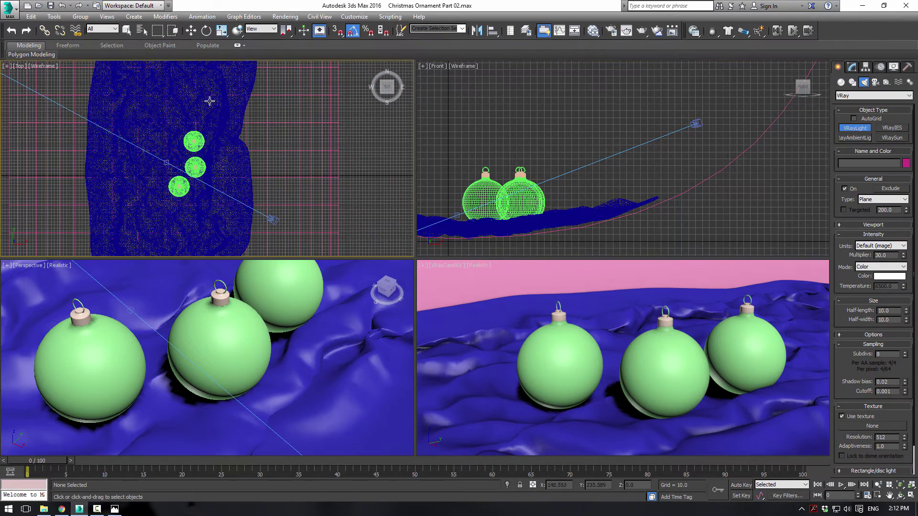
{"action": "left_click_drag", "start_coordinate": [189, 89], "coordinate": [201, 148]}
{"action": "middle_click_drag", "start_coordinate": [481, 150], "coordinate": [505, 119]}
{"action": "key", "text": "w"}
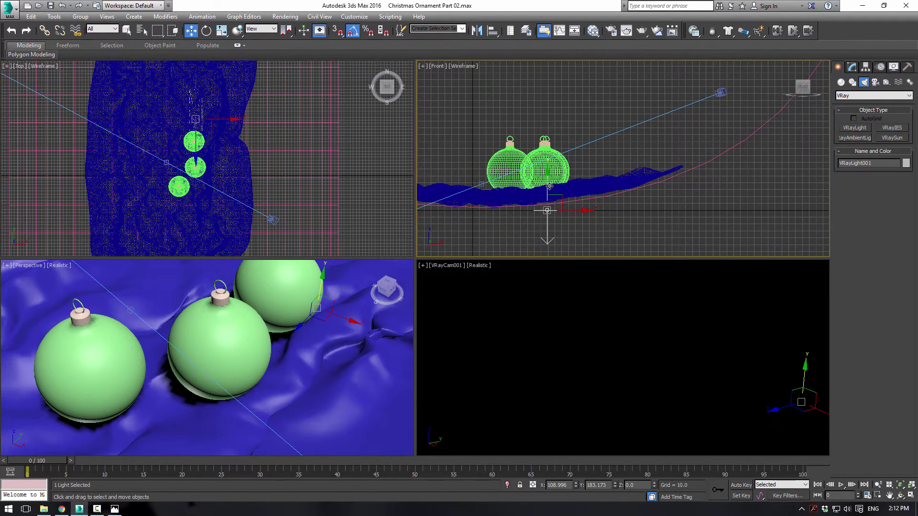
Raise the new plane light above the ornaments in the Front view to about Z 239.
{"action": "left_click_drag", "start_coordinate": [547, 184], "coordinate": [574, 31]}
{"action": "middle_click_drag", "start_coordinate": [580, 132], "coordinate": [566, 234]}
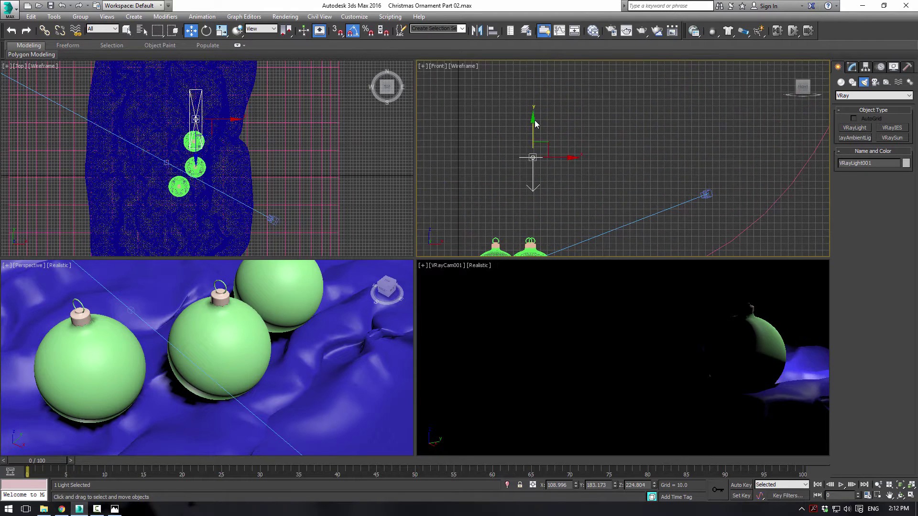
{"action": "left_click_drag", "start_coordinate": [534, 113], "coordinate": [532, 115]}
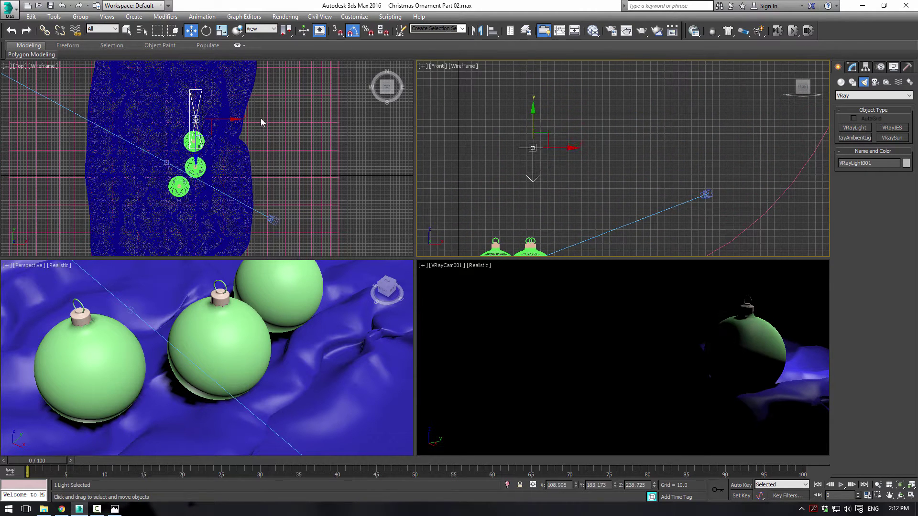
Clone the plane light in the Top view to the camera side of the ornaments, at about X 173, Y -99.
{"action": "middle_click_drag", "start_coordinate": [210, 117], "coordinate": [222, 85]}
{"action": "scroll", "coordinate": [297, 341], "scroll_direction": "down", "scroll_amount": 10}
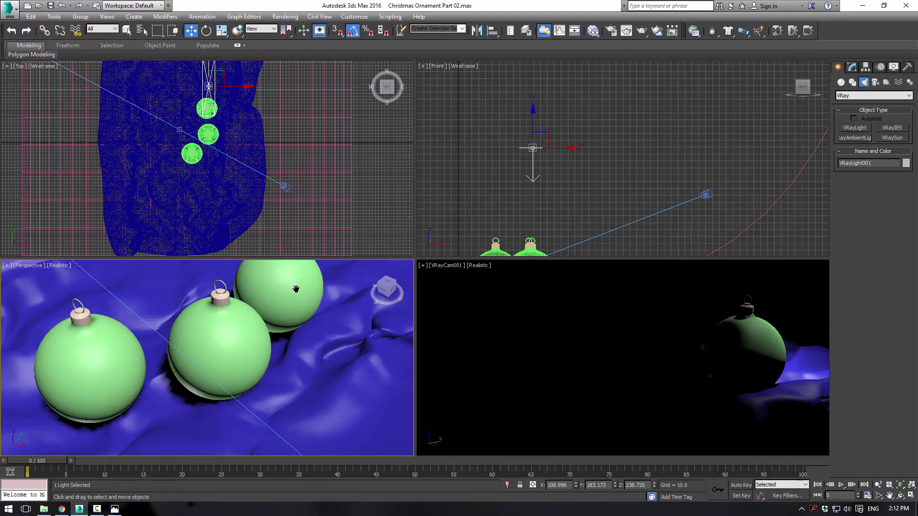
{"action": "scroll", "coordinate": [296, 341], "scroll_direction": "up", "scroll_amount": 3}
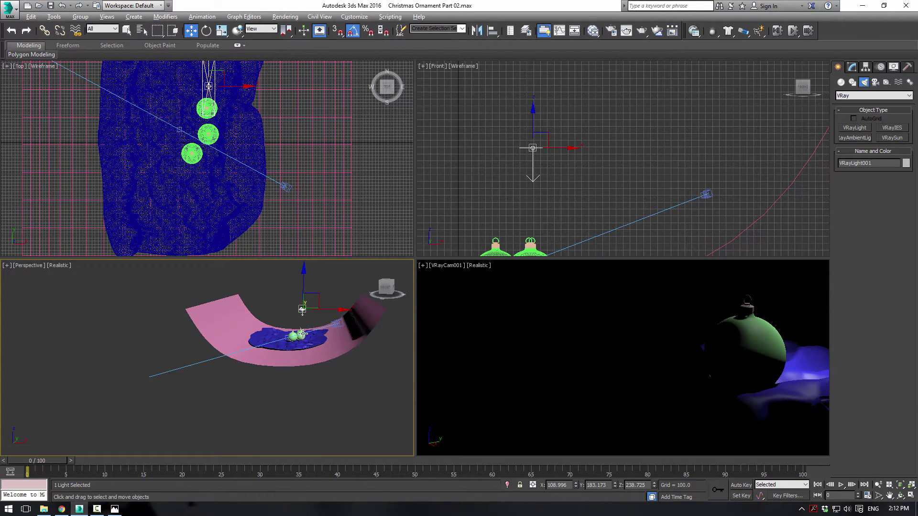
{"action": "middle_click_drag", "start_coordinate": [226, 73], "coordinate": [223, 105]}
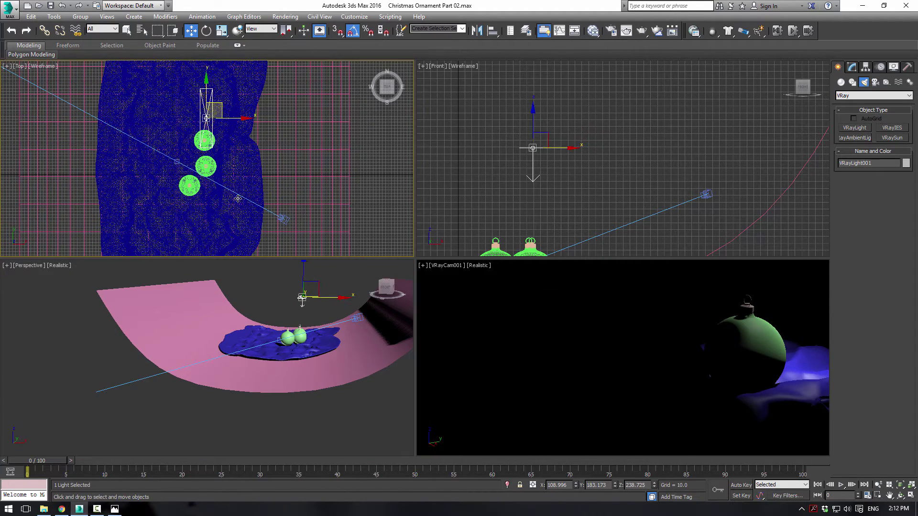
{"action": "left_click_drag", "start_coordinate": [223, 105], "coordinate": [242, 192], "text": "shift"}
{"action": "left_click", "coordinate": [457, 295]}
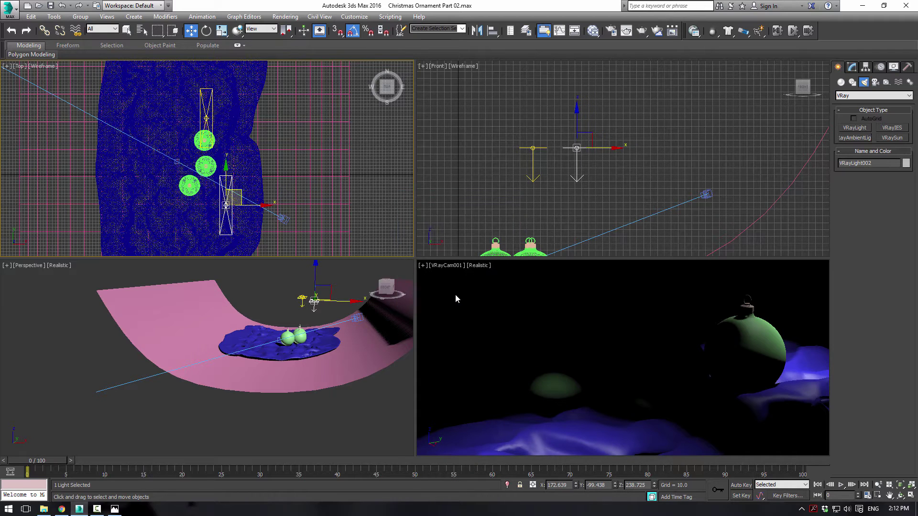
{"action": "left_click", "coordinate": [338, 279]}
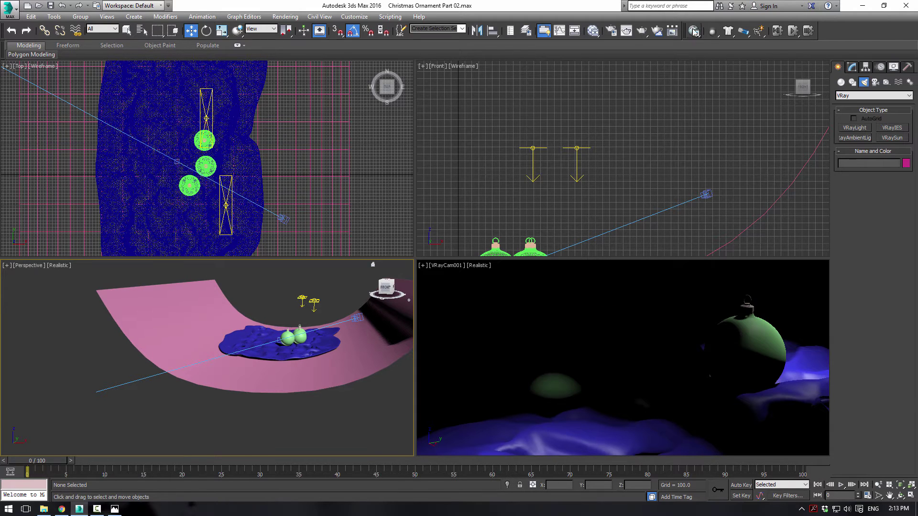
Check the output size in the common render settings and make VRayCam001 the active view to render.
{"action": "left_click", "coordinate": [612, 31]}
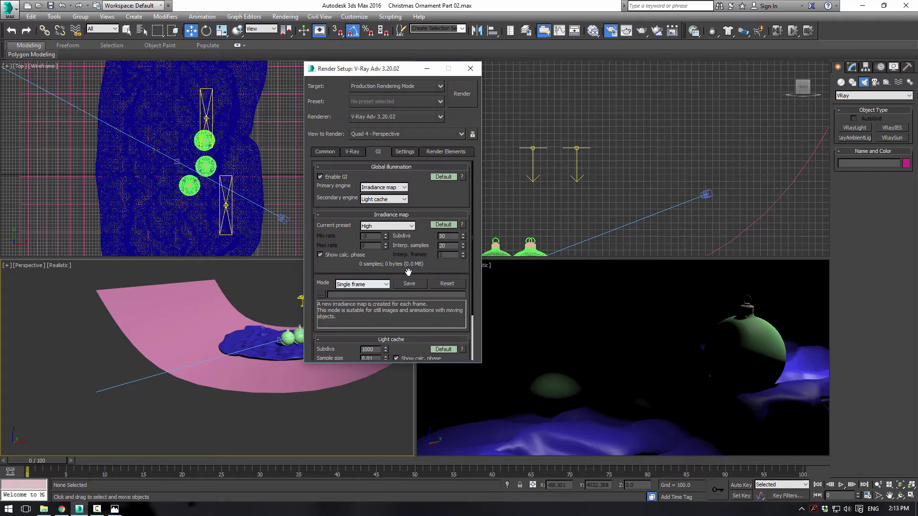
{"action": "left_click", "coordinate": [323, 152]}
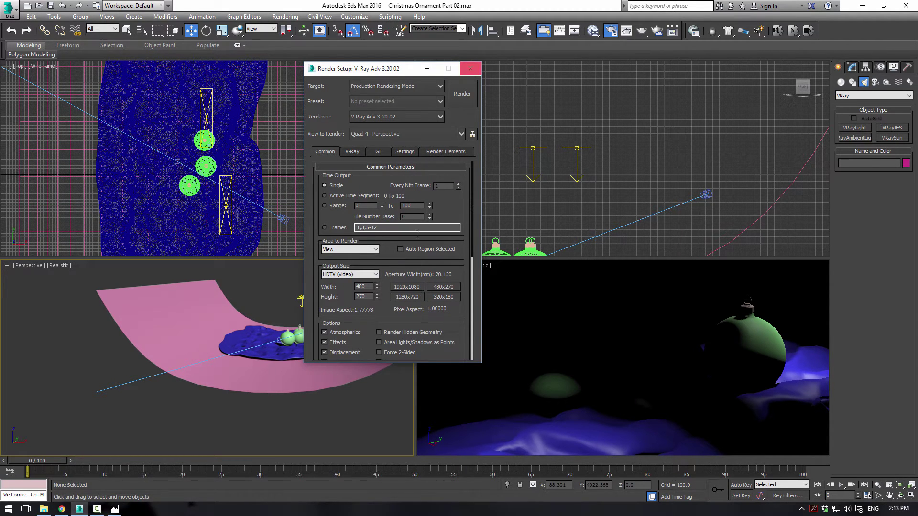
{"action": "left_click", "coordinate": [598, 328]}
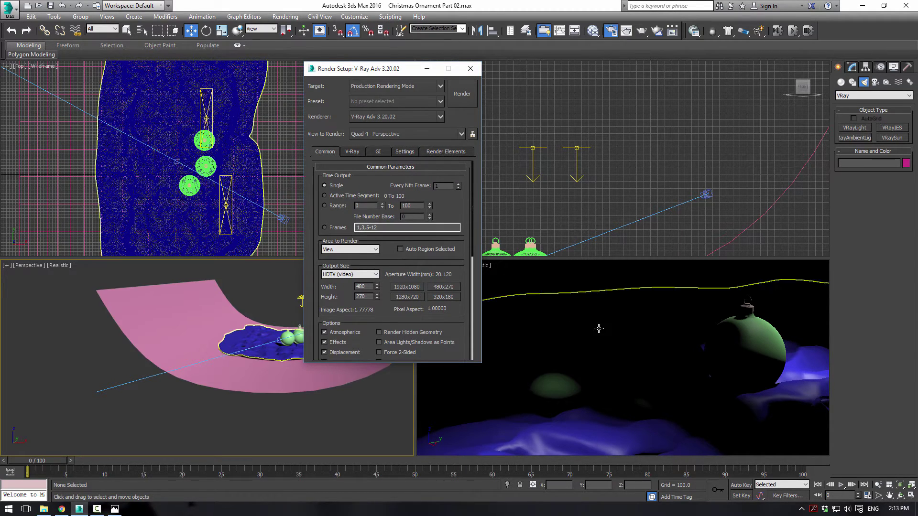
{"action": "left_click", "coordinate": [470, 69]}
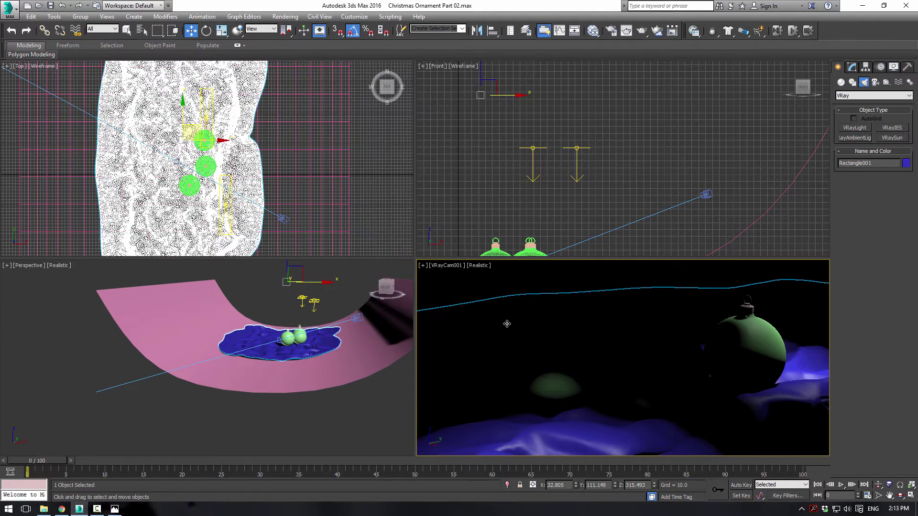
Show the safe frame in the VRayCam001 view, run a test render and move the frame buffer clear of the lights.
{"action": "key", "text": "shift+f"}
{"action": "left_click", "coordinate": [538, 406]}
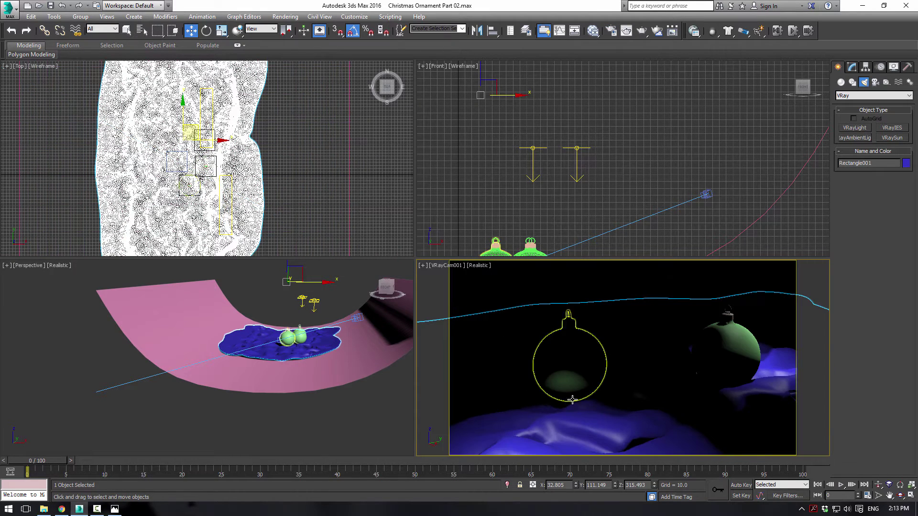
{"action": "left_click", "coordinate": [643, 34]}
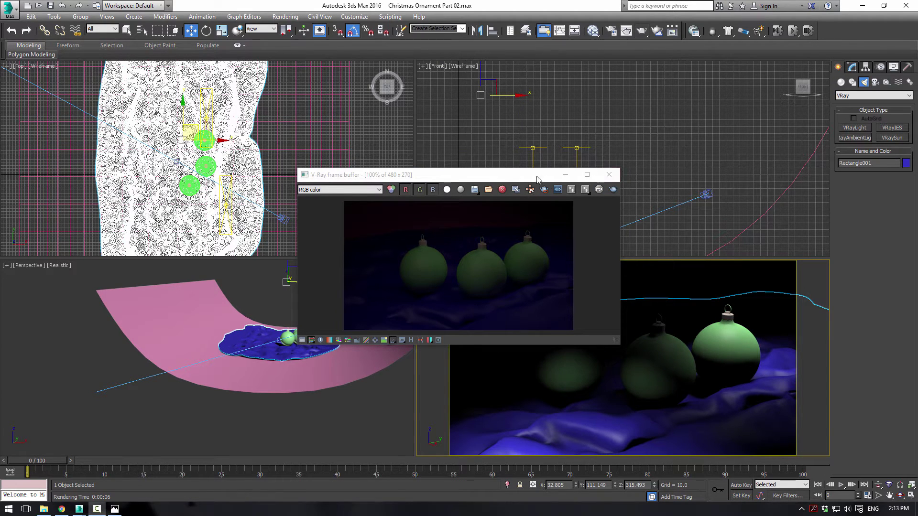
{"action": "left_click_drag", "start_coordinate": [525, 175], "coordinate": [297, 96]}
Set the intensity multiplier of both VRayLight001 and VRayLight002 to 90.
{"action": "left_click", "coordinate": [530, 148]}
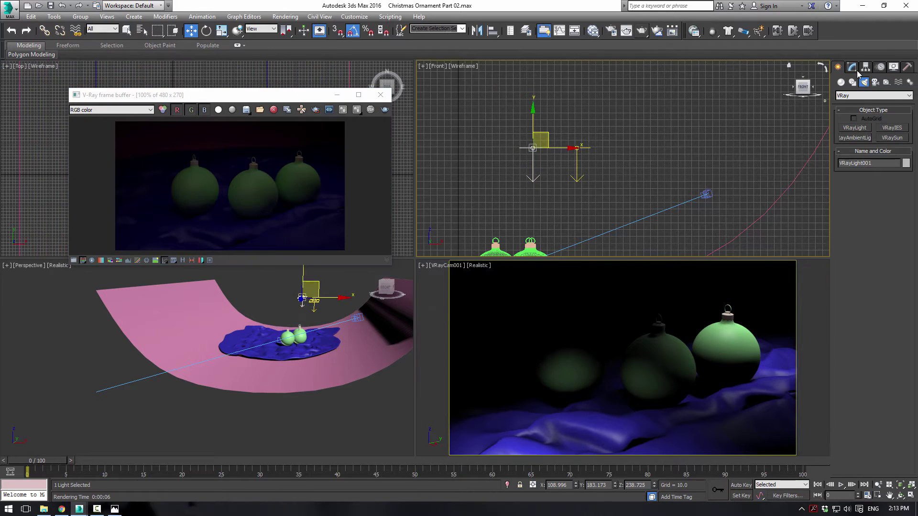
{"action": "left_click", "coordinate": [852, 67]}
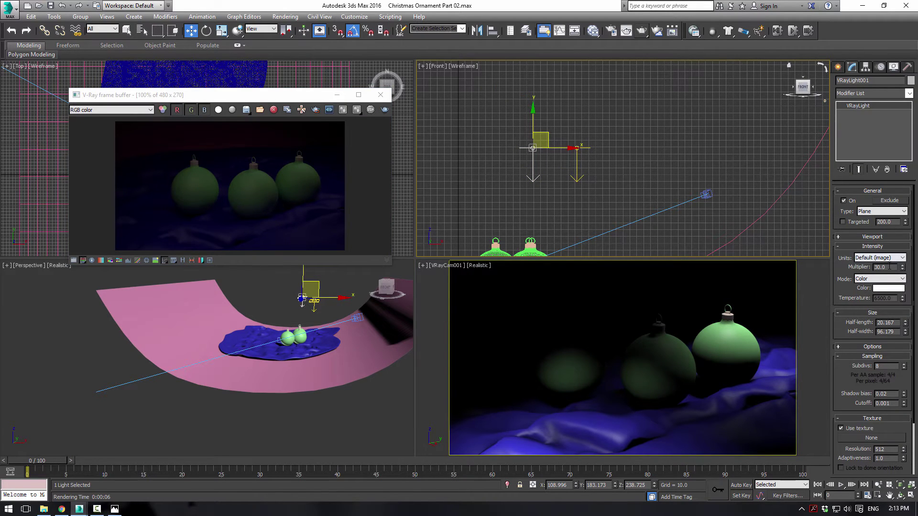
{"action": "type", "text": "90"}
{"action": "key", "text": "Return"}
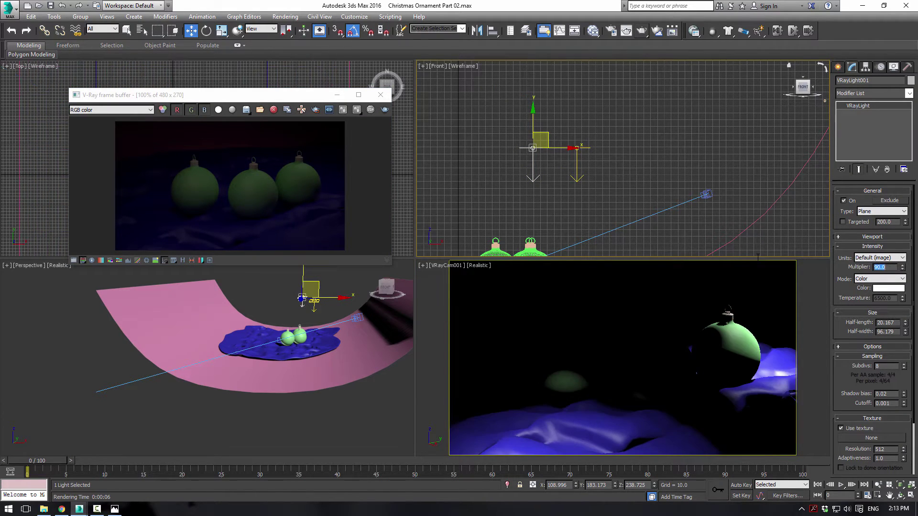
{"action": "left_click", "coordinate": [583, 149]}
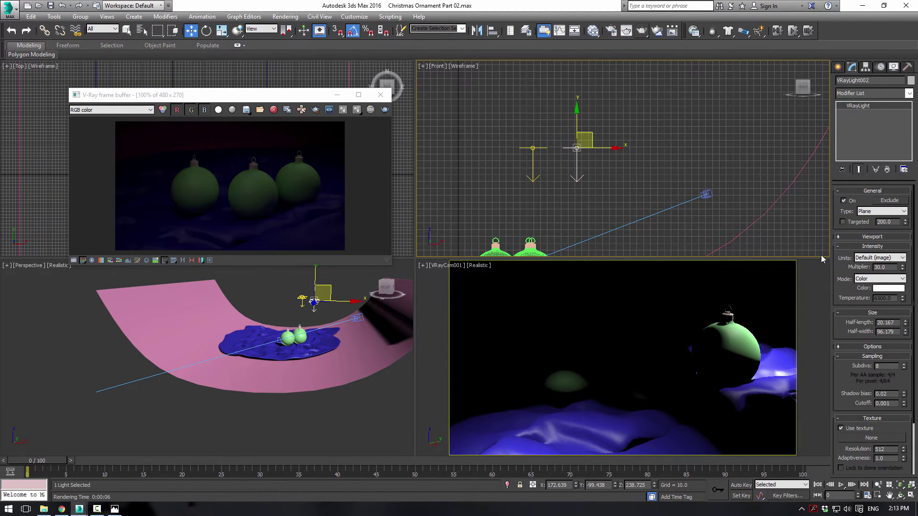
{"action": "type", "text": "90"}
{"action": "key", "text": "Return"}
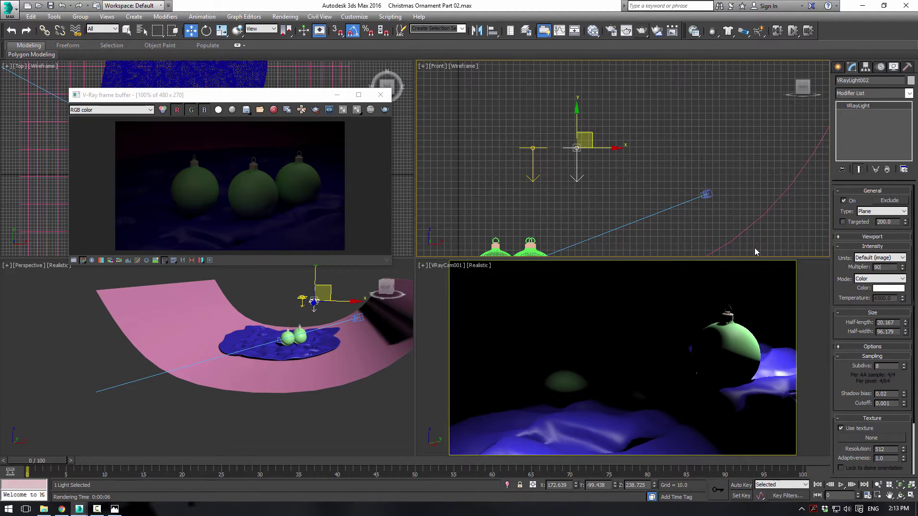
Switch VRayLight002 to Temperature color mode and enter a warmer temperature of 4500.
{"action": "left_click", "coordinate": [873, 279]}
{"action": "left_click", "coordinate": [871, 285]}
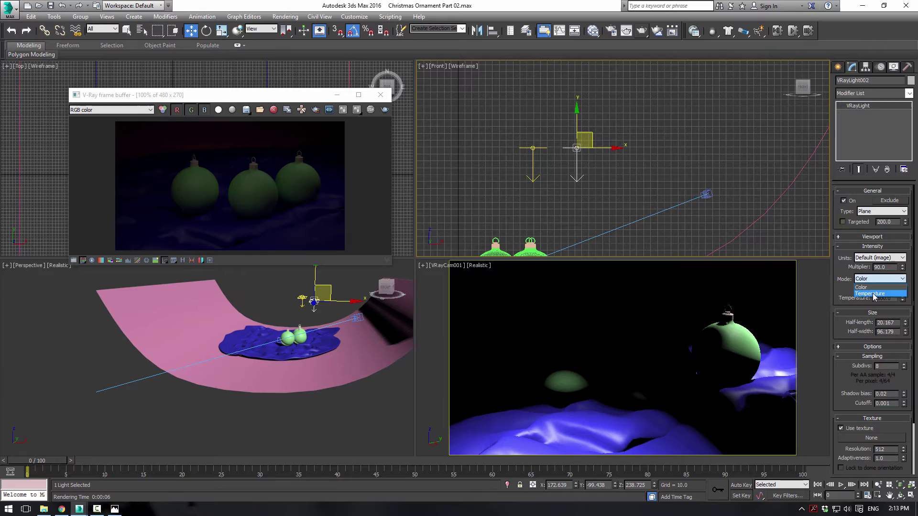
{"action": "double_click", "coordinate": [893, 299]}
{"action": "type", "text": "4"}
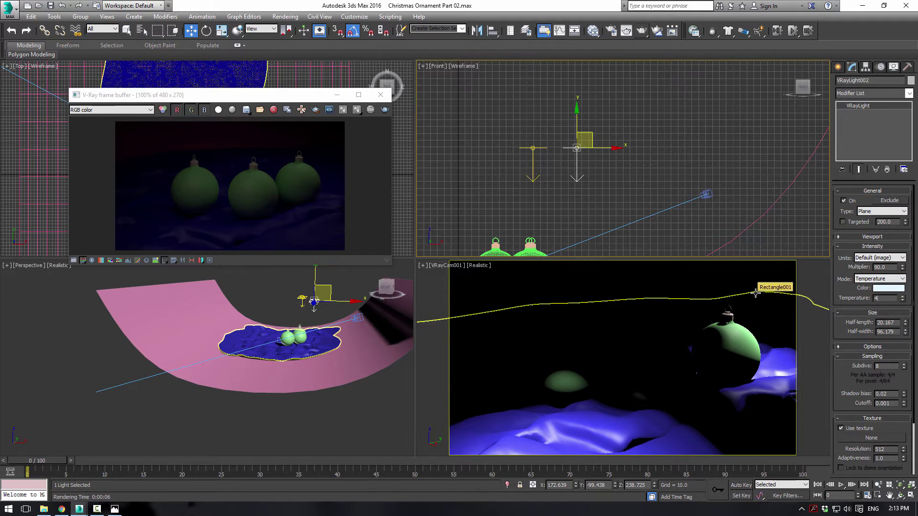
{"action": "type", "text": "500"}
{"action": "key", "text": "Return"}
{"action": "type", "text": "4"}
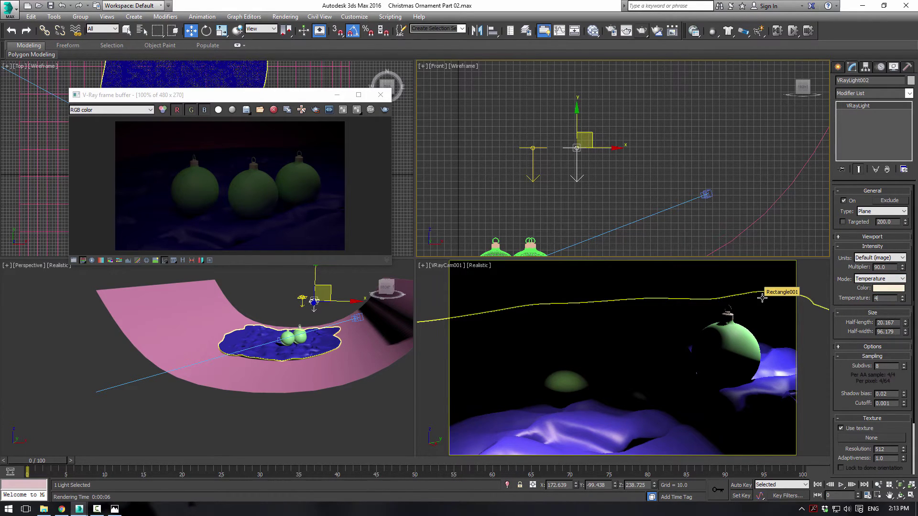
Switch VRayLight001 to Temperature color mode at 4000 and render the camera view again.
{"action": "left_click", "coordinate": [542, 149]}
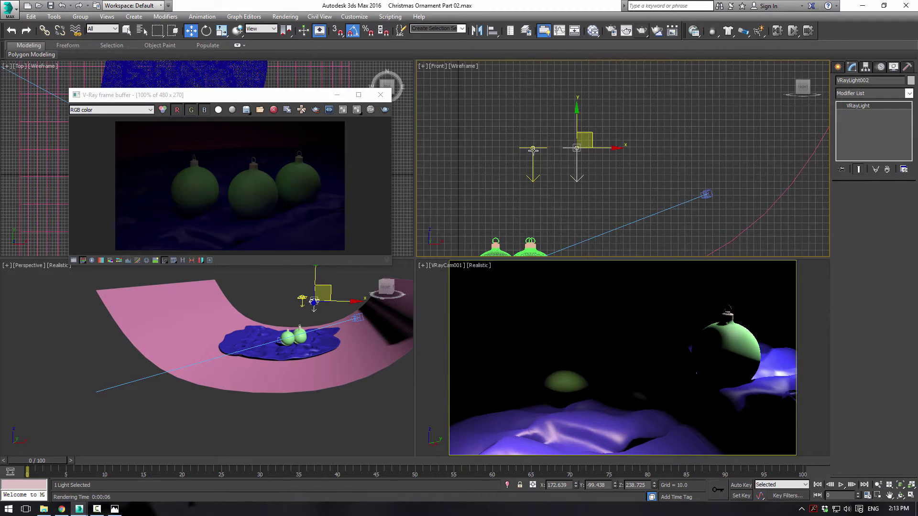
{"action": "left_click", "coordinate": [868, 281]}
{"action": "left_click", "coordinate": [886, 293]}
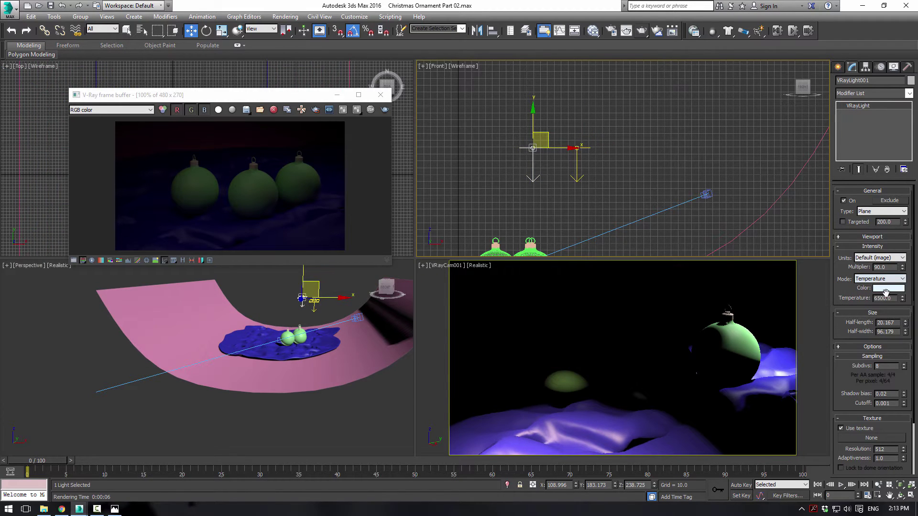
{"action": "key", "text": "Return"}
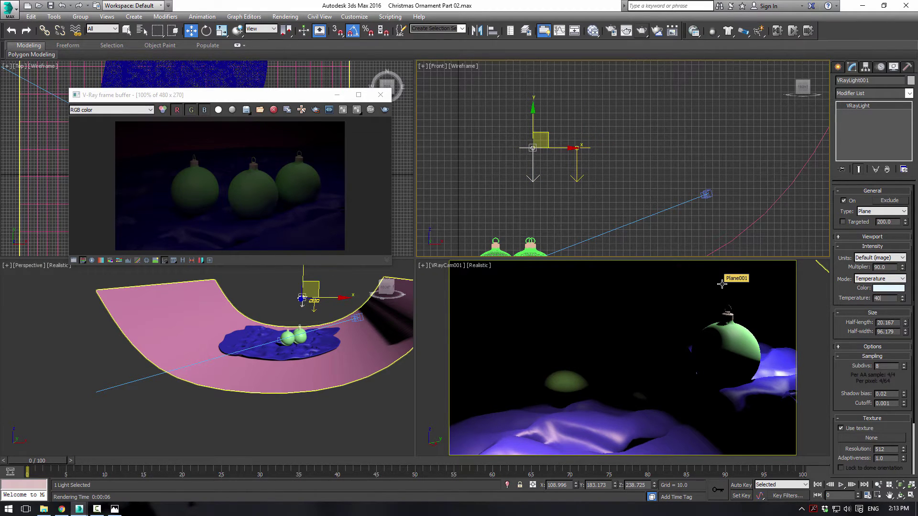
{"action": "type", "text": "4000"}
{"action": "key", "text": "Return"}
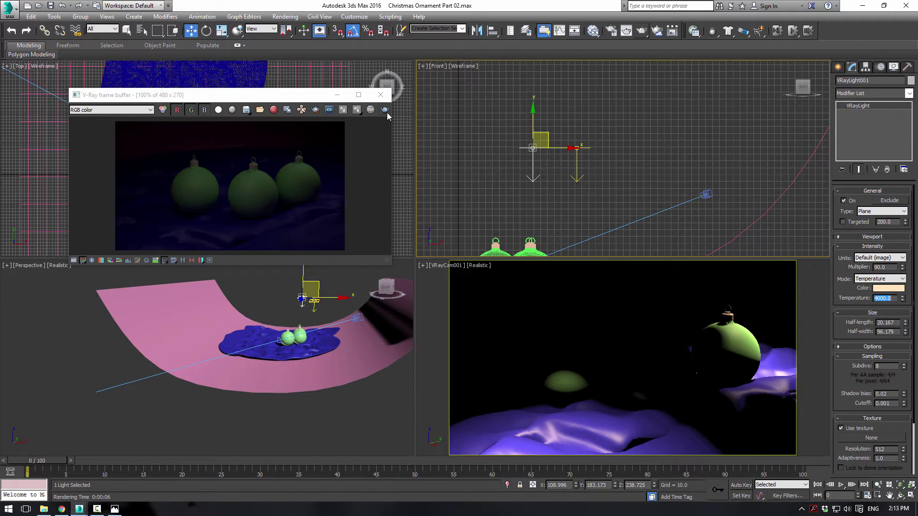
{"action": "left_click", "coordinate": [384, 109]}
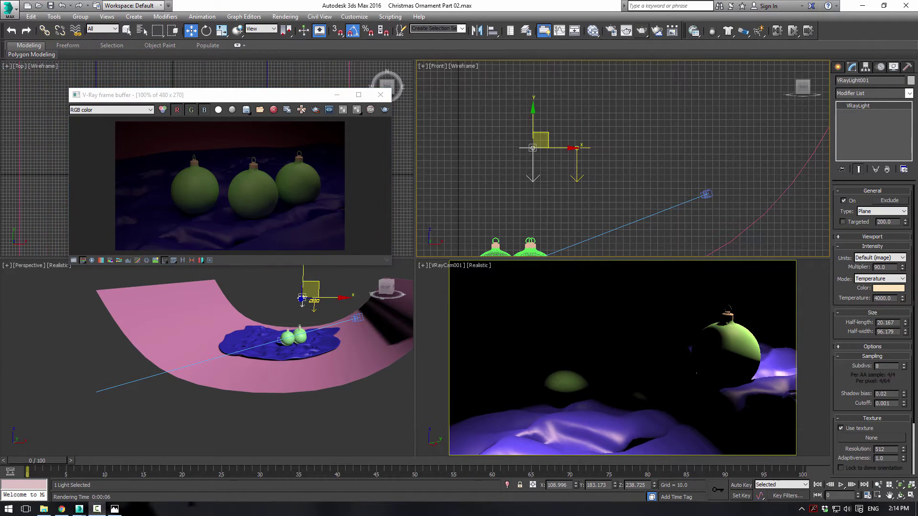
Adjust the f-number of VRayCam001 for a brighter exposure and check it with another test render.
{"action": "left_click", "coordinate": [707, 194]}
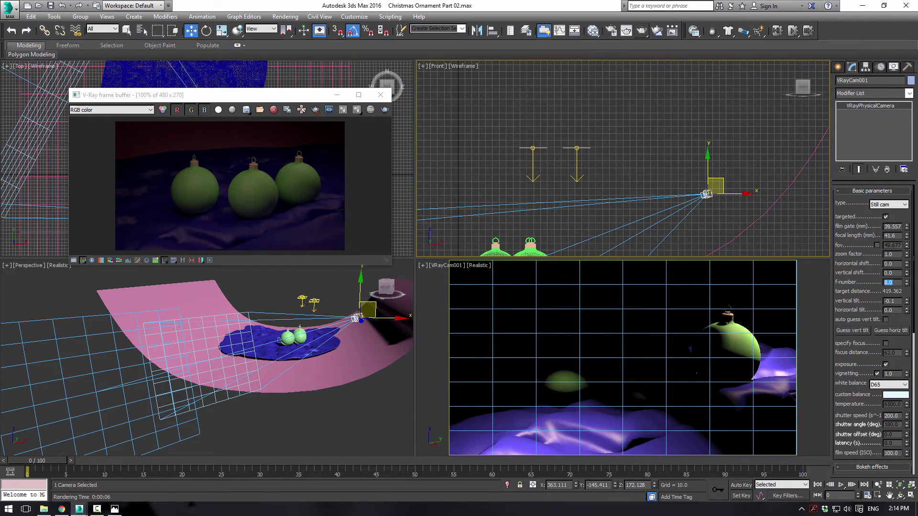
{"action": "left_click", "coordinate": [324, 390]}
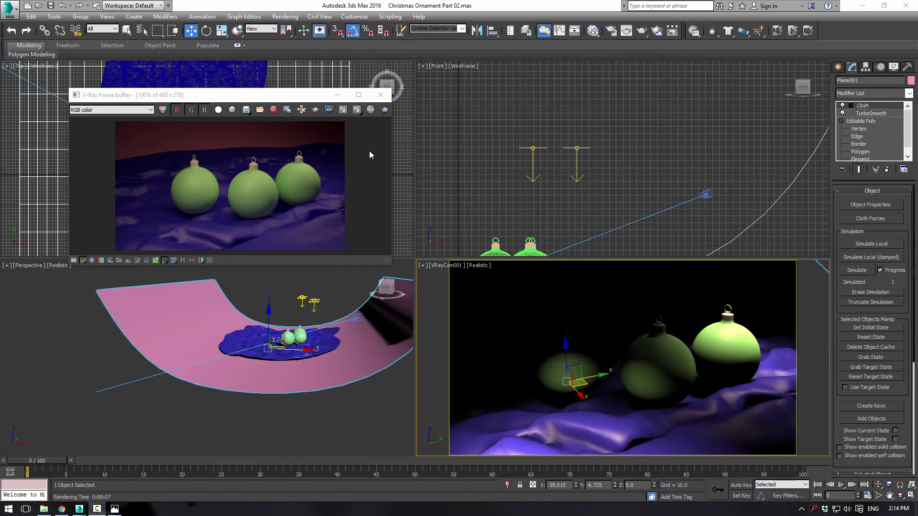
{"action": "left_click", "coordinate": [380, 96]}
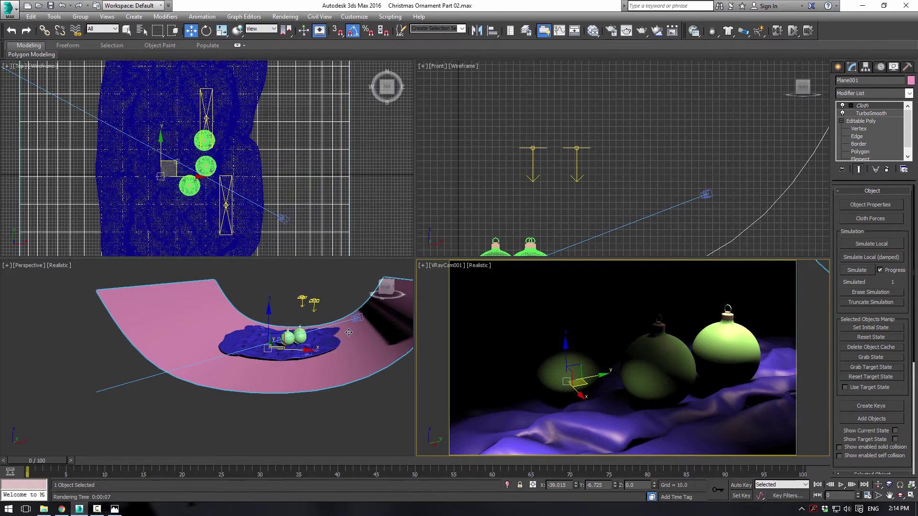
Select the middle ornament and rotate it so its cap tilts over on the cloth.
{"action": "scroll", "coordinate": [302, 343], "scroll_direction": "up", "scroll_amount": 5}
{"action": "scroll", "coordinate": [302, 343], "scroll_direction": "up", "scroll_amount": 2}
{"action": "left_click", "coordinate": [304, 344]}
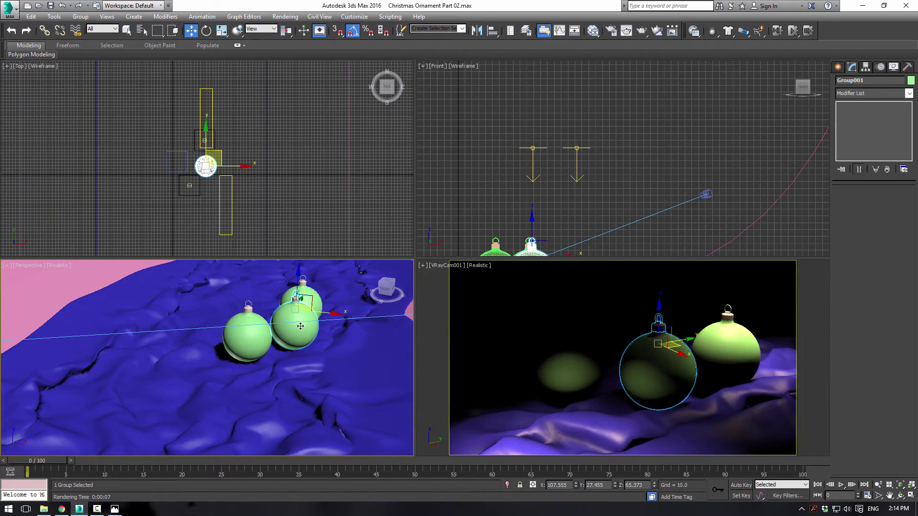
{"action": "scroll", "coordinate": [310, 348], "scroll_direction": "up", "scroll_amount": 3}
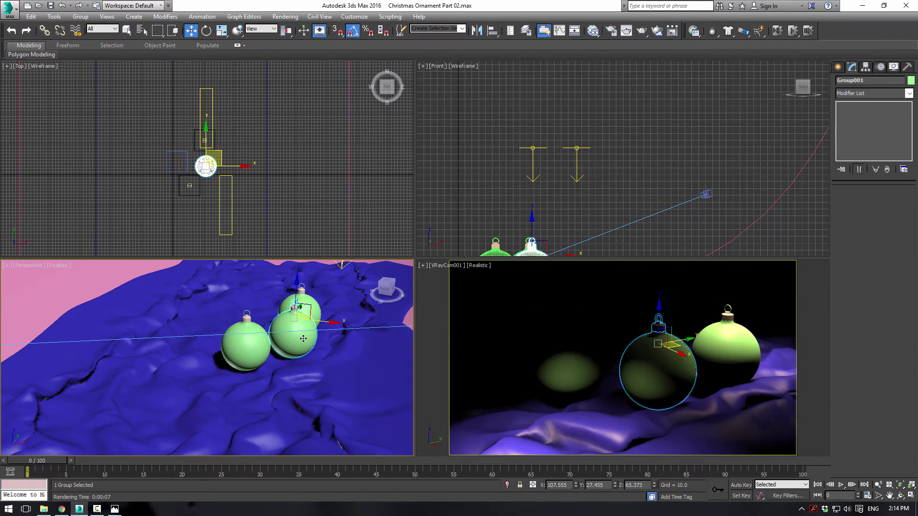
{"action": "key", "text": "e"}
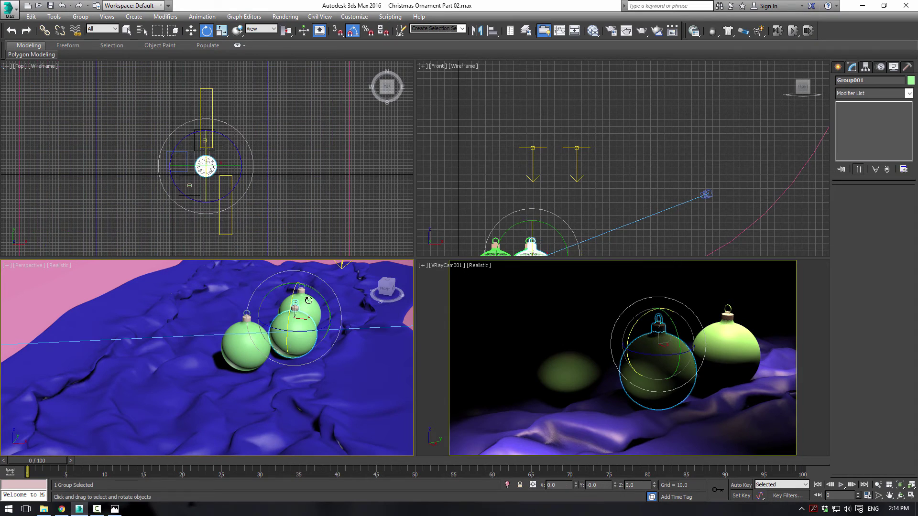
{"action": "mouse_move", "coordinate": [309, 299]}
{"action": "left_mouse_down"}
{"action": "mouse_move", "coordinate": [317, 321]}
{"action": "mouse_move", "coordinate": [316, 311]}
{"action": "left_mouse_up"}
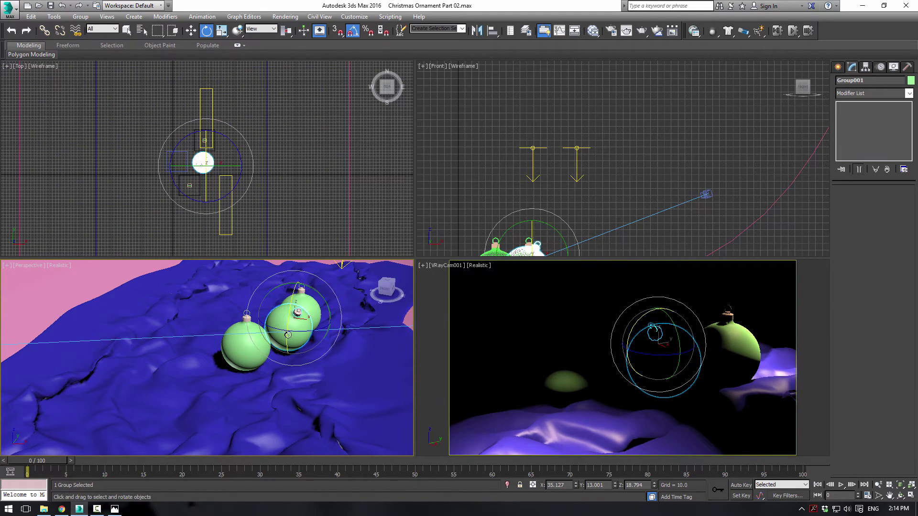
{"action": "middle_click_drag", "start_coordinate": [288, 332], "coordinate": [262, 366]}
Move the tilted middle ornament across the cloth so it sits between the two other ornaments.
{"action": "key", "text": "alt+w"}
{"action": "middle_click_drag", "start_coordinate": [297, 328], "coordinate": [334, 313], "text": "alt"}
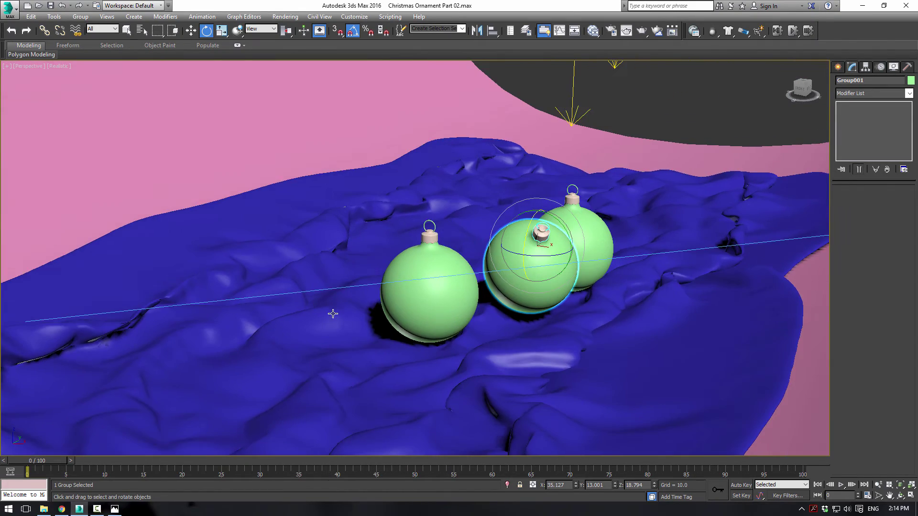
{"action": "scroll", "coordinate": [519, 317], "scroll_direction": "up", "scroll_amount": 5}
{"action": "middle_click_drag", "start_coordinate": [519, 317], "coordinate": [404, 344], "text": "alt"}
{"action": "key", "text": "w"}
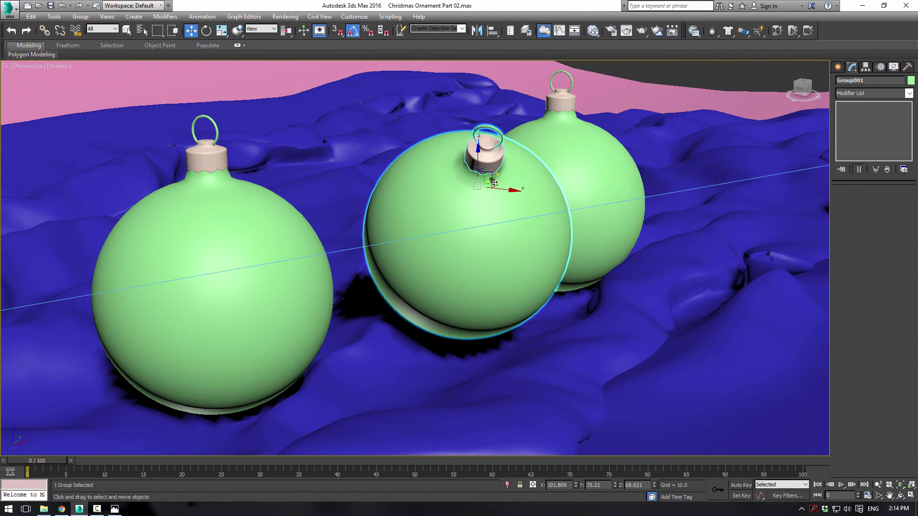
{"action": "left_click_drag", "start_coordinate": [495, 185], "coordinate": [511, 229]}
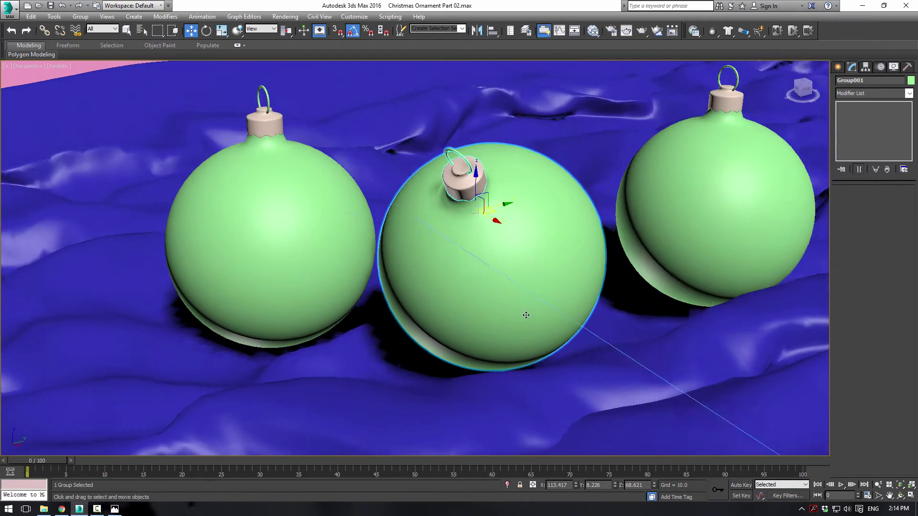
{"action": "middle_click_drag", "start_coordinate": [478, 225], "coordinate": [501, 214], "text": "alt"}
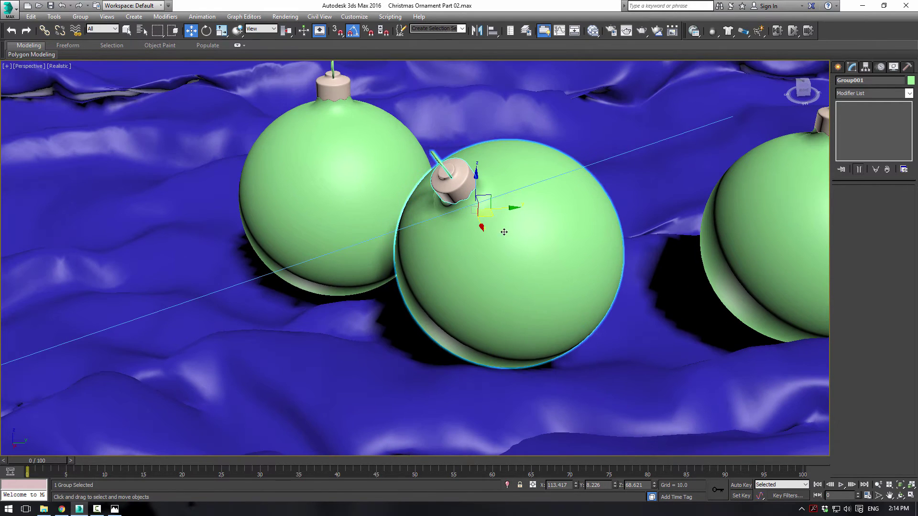
{"action": "left_click_drag", "start_coordinate": [502, 214], "coordinate": [508, 217]}
Tilt the ornament Group002, shift it away from the middle ornament and lower it about 4 units onto the cloth.
{"action": "left_click", "coordinate": [330, 158]}
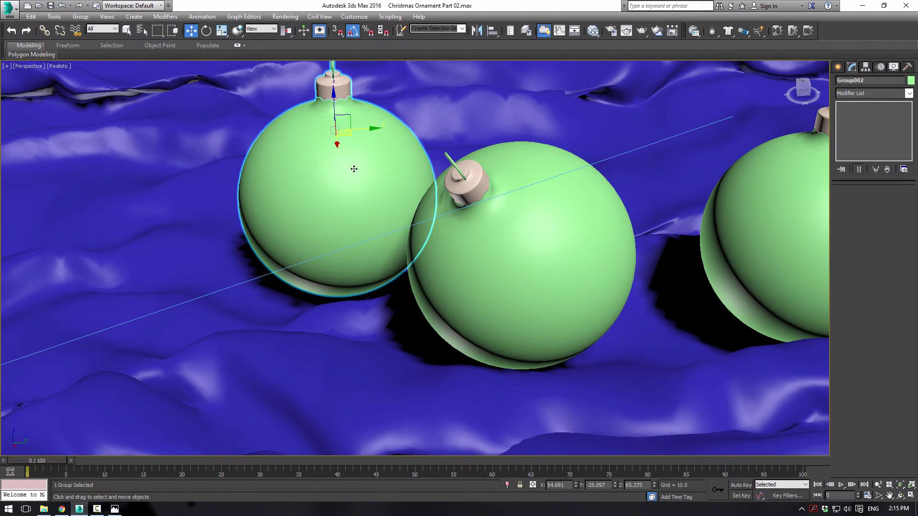
{"action": "key", "text": "e"}
{"action": "left_click_drag", "start_coordinate": [362, 107], "coordinate": [347, 141]}
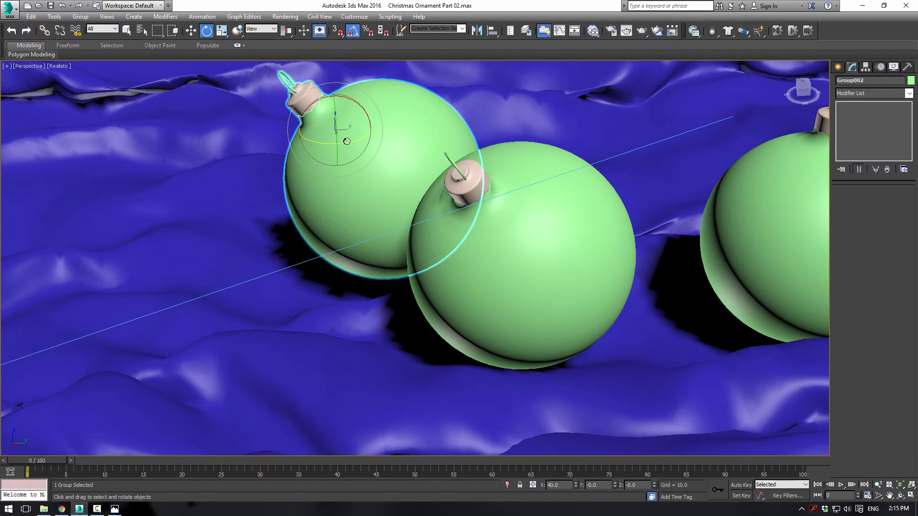
{"action": "key", "text": "ctrl+z"}
{"action": "key", "text": "w"}
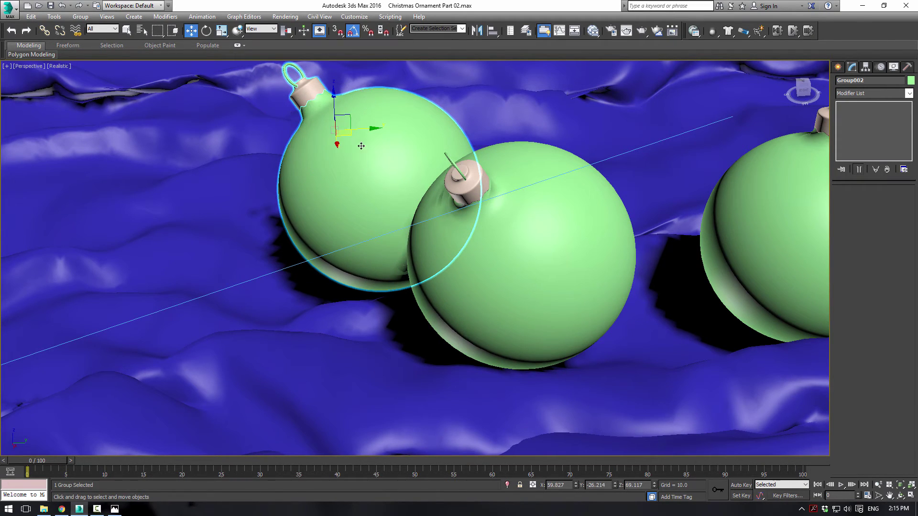
{"action": "left_click_drag", "start_coordinate": [342, 132], "coordinate": [267, 138]}
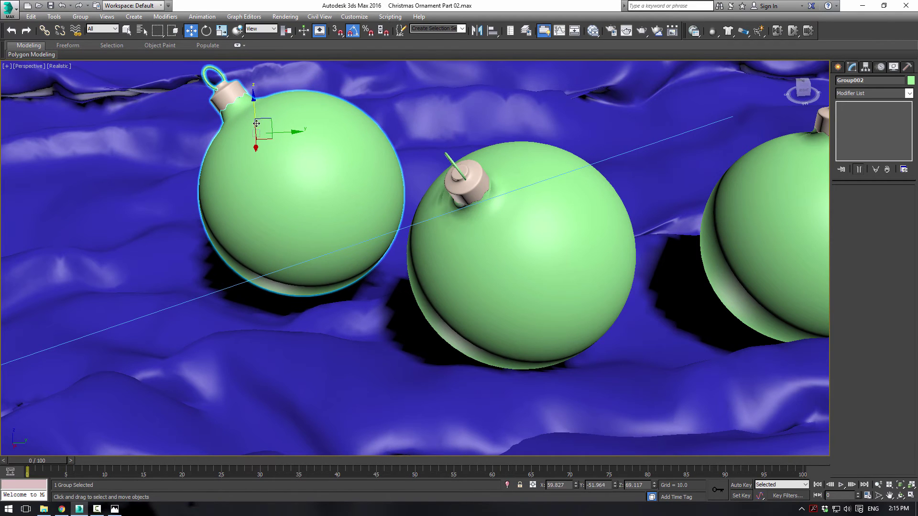
{"action": "left_click_drag", "start_coordinate": [253, 104], "coordinate": [254, 114]}
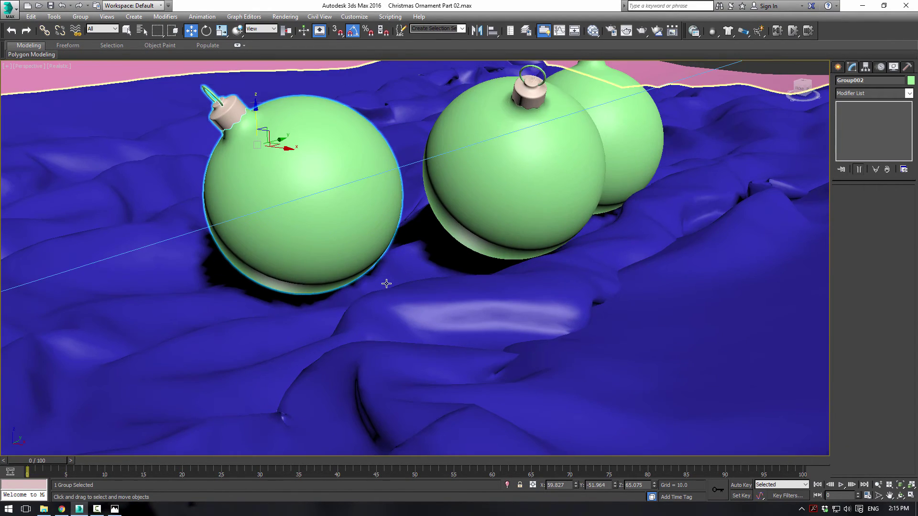
Restore the four-view layout and set the VRayCam001 view to Shaded display.
{"action": "key", "text": "alt+w"}
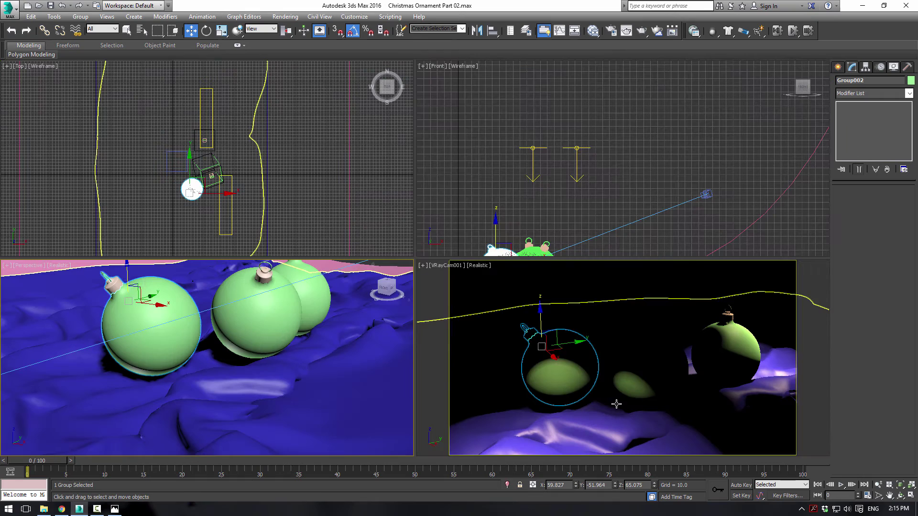
{"action": "left_click", "coordinate": [481, 267]}
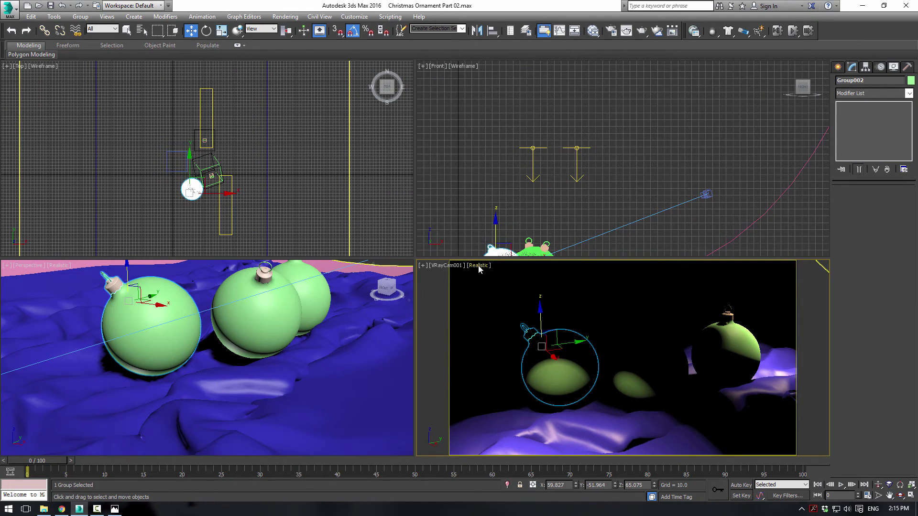
{"action": "left_click", "coordinate": [478, 269]}
{"action": "left_click", "coordinate": [492, 286]}
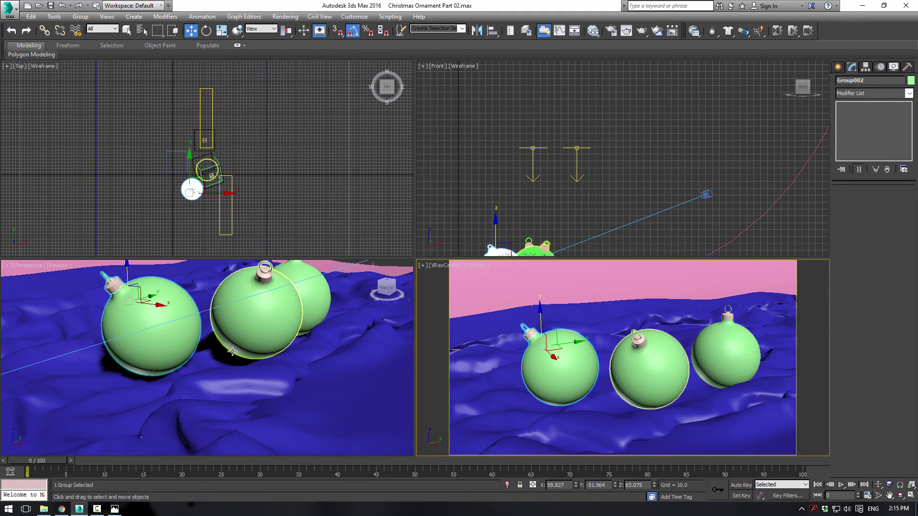
Move the ornament Group002 forward toward the camera, leaving a wider gap to the middle ornament.
{"action": "middle_click_drag", "start_coordinate": [232, 351], "coordinate": [149, 299], "text": "alt"}
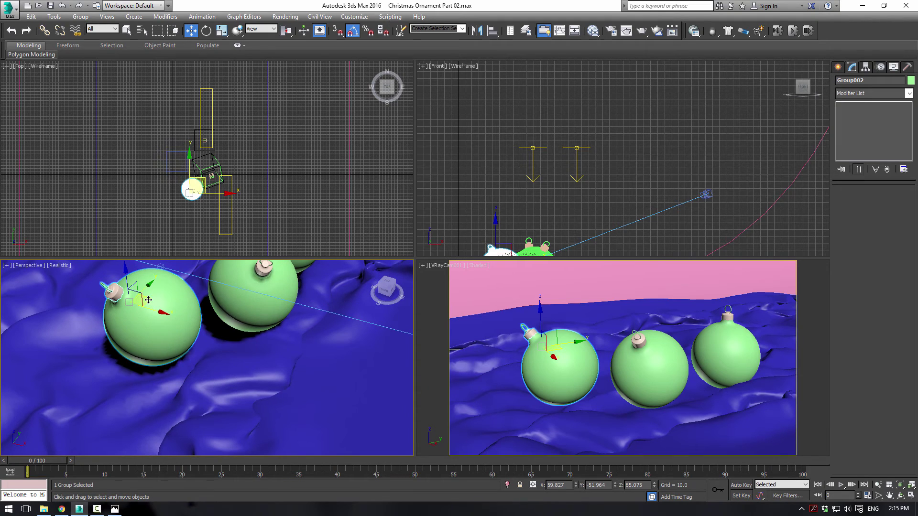
{"action": "left_click_drag", "start_coordinate": [148, 299], "coordinate": [143, 322]}
{"action": "middle_click_drag", "start_coordinate": [249, 383], "coordinate": [144, 331], "text": "alt"}
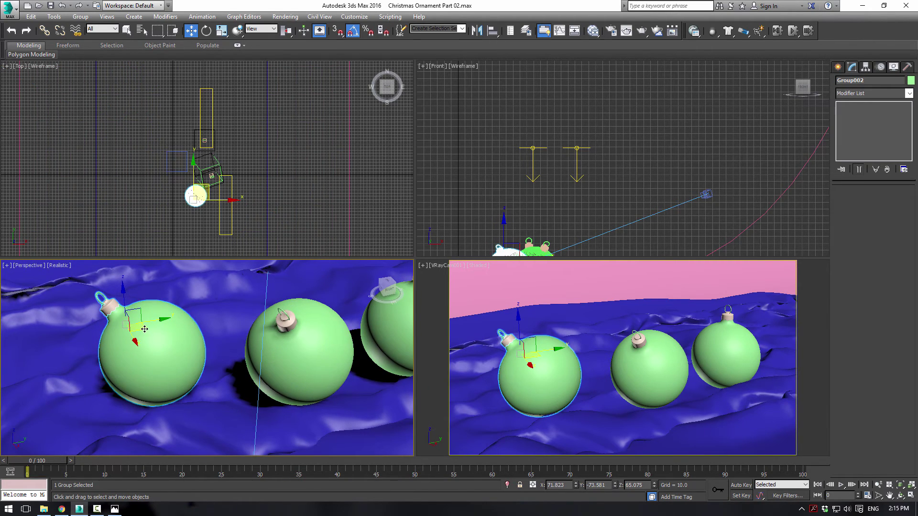
{"action": "left_click_drag", "start_coordinate": [144, 329], "coordinate": [147, 329]}
{"action": "middle_click_drag", "start_coordinate": [196, 344], "coordinate": [233, 391]}
Tilt the rear ornament Group003 and move it closer behind the middle ornament, resting on the cloth.
{"action": "left_click", "coordinate": [213, 326]}
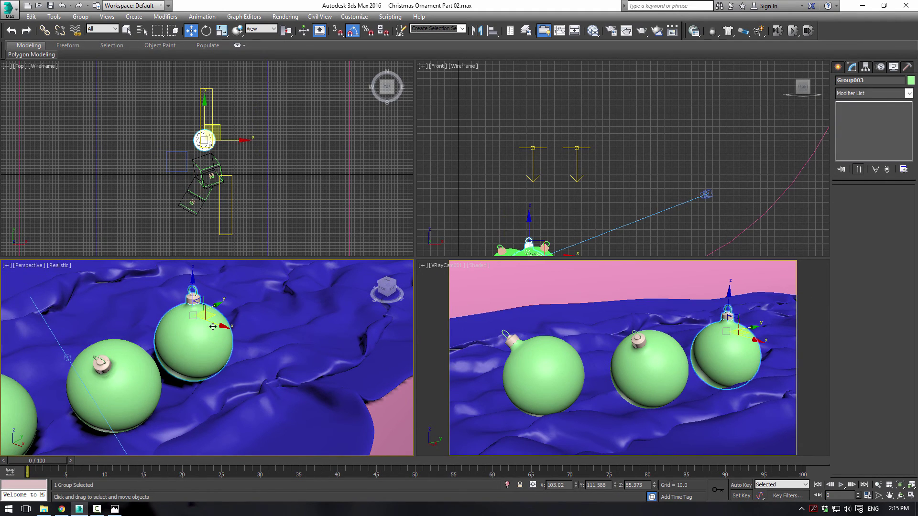
{"action": "key", "text": "e"}
{"action": "left_click_drag", "start_coordinate": [189, 289], "coordinate": [224, 315]}
{"action": "key", "text": "w"}
{"action": "middle_click_drag", "start_coordinate": [224, 315], "coordinate": [242, 340], "text": "alt"}
{"action": "left_click_drag", "start_coordinate": [226, 320], "coordinate": [203, 326]}
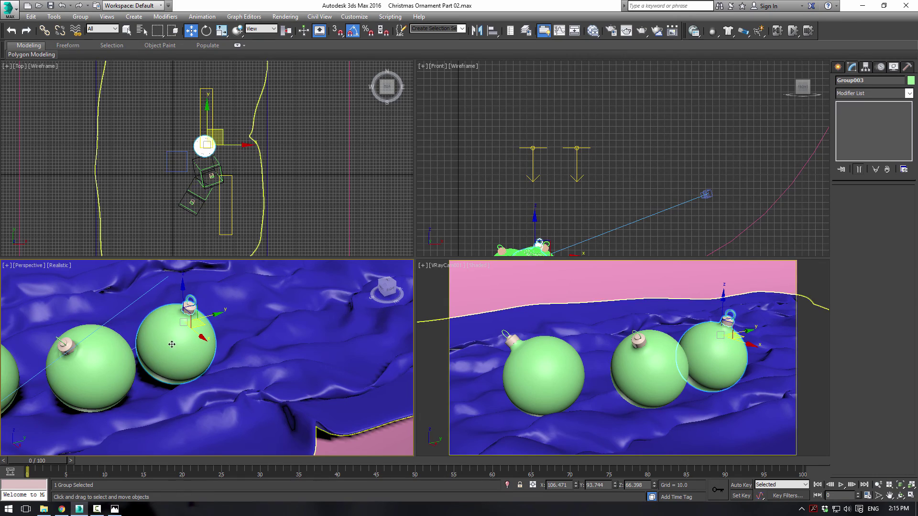
{"action": "middle_click_drag", "start_coordinate": [203, 326], "coordinate": [247, 336], "text": "alt"}
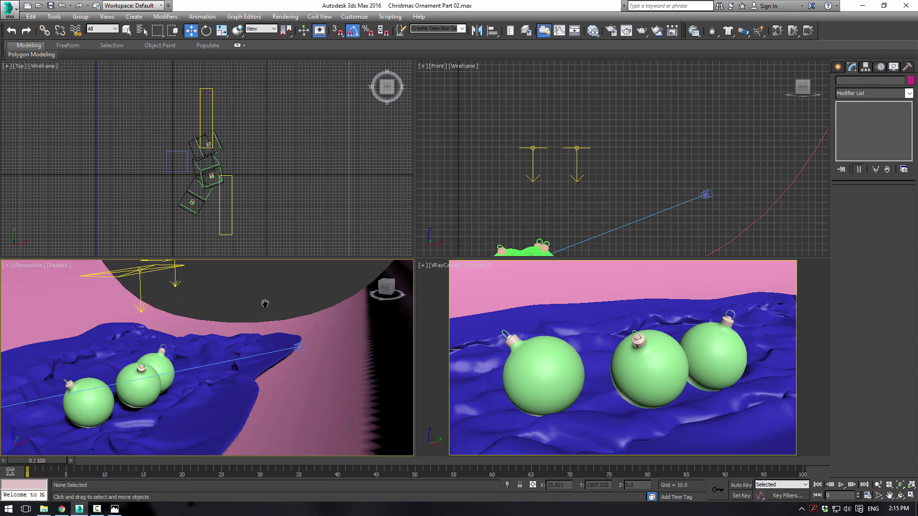
{"action": "middle_click_drag", "start_coordinate": [265, 304], "coordinate": [263, 307]}
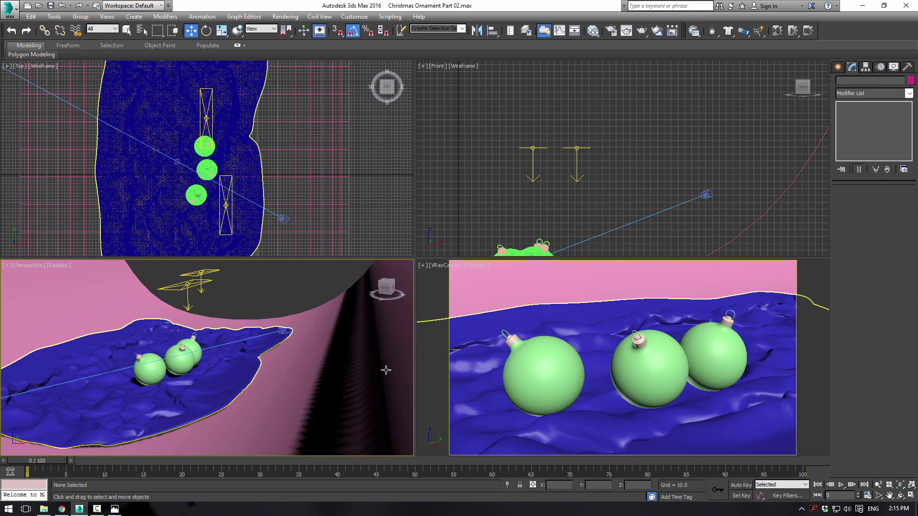